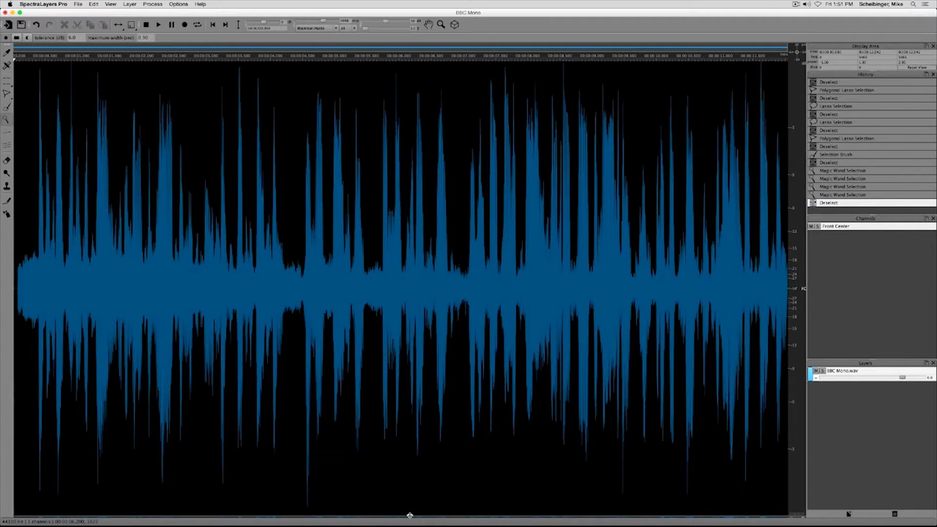
- Switch the display of the BBC Mono recording from the waveform to the spectrogram
{"action": "left_click_drag", "start_coordinate": [410, 516], "coordinate": [483, 59]}
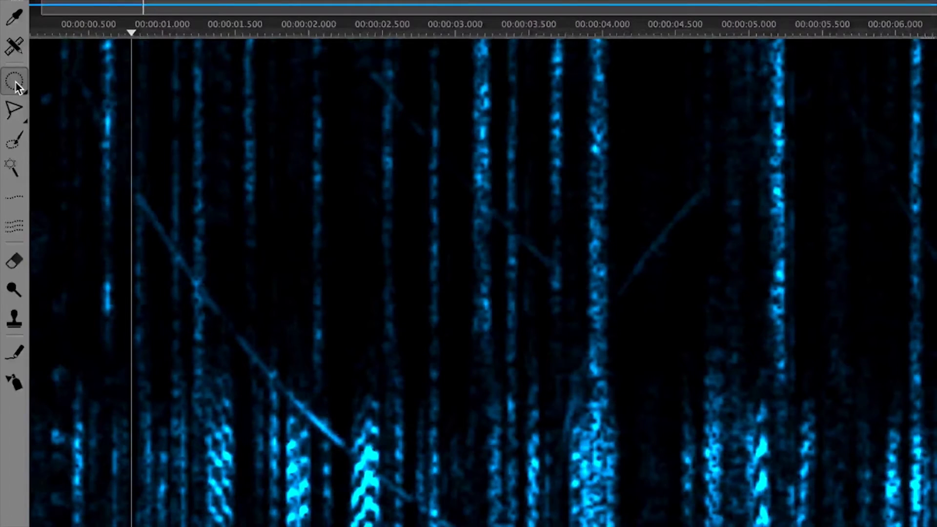
- Select a large block from about 2.3 to 8.7 s with Rectangular Selection, leaving out the lowest frequencies, and deselect it
{"action": "left_click", "coordinate": [16, 83]}
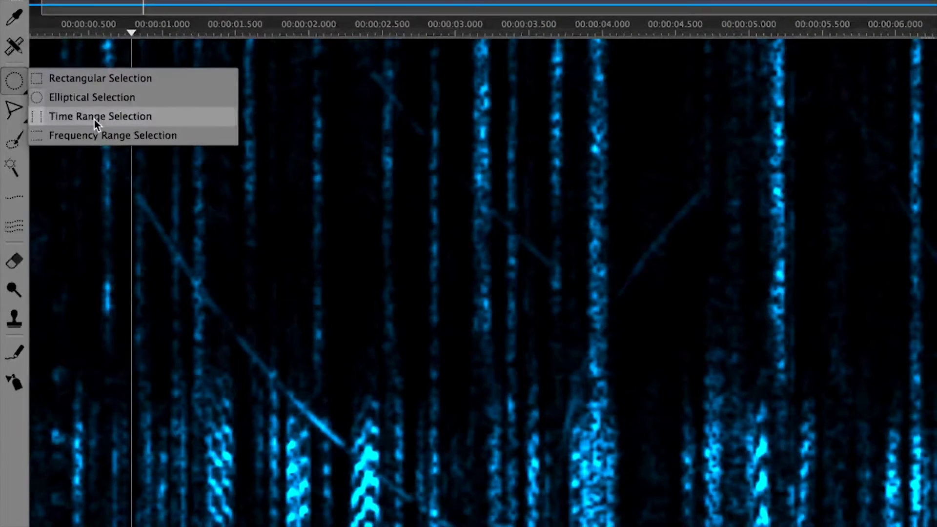
{"action": "left_click", "coordinate": [93, 139]}
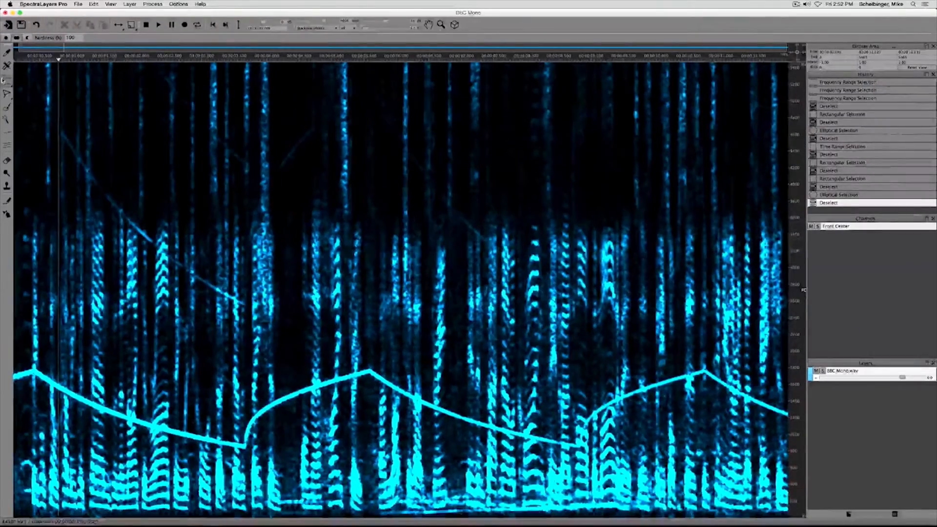
{"action": "left_click", "coordinate": [3, 80]}
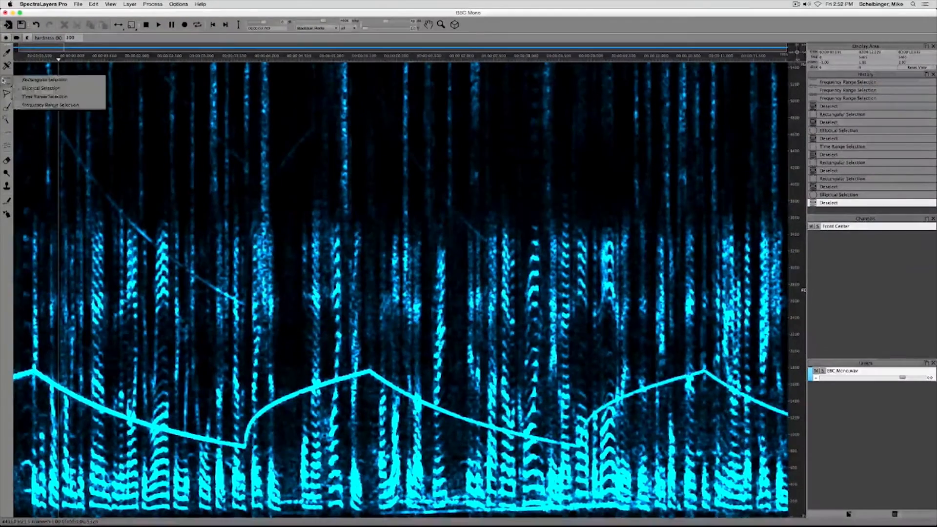
{"action": "left_click", "coordinate": [41, 81]}
{"action": "left_click_drag", "start_coordinate": [156, 103], "coordinate": [572, 489]}
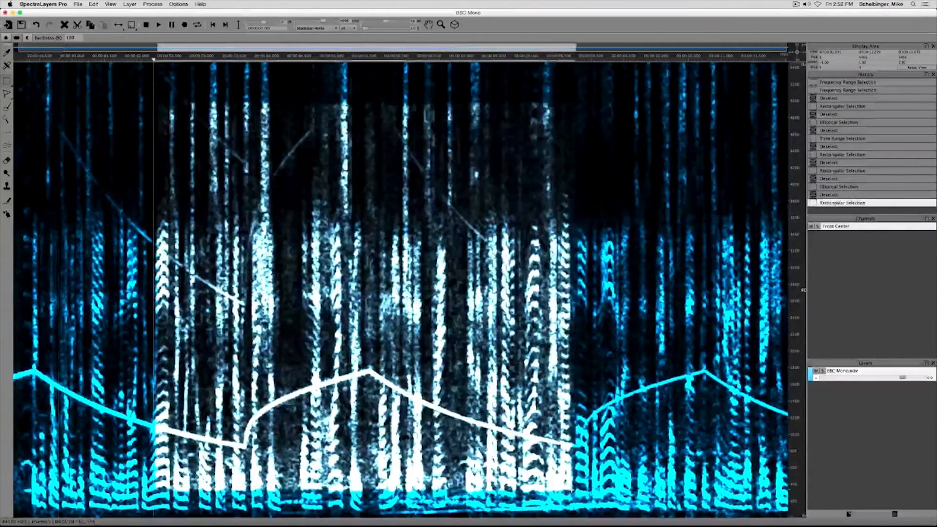
{"action": "left_click", "coordinate": [422, 342]}
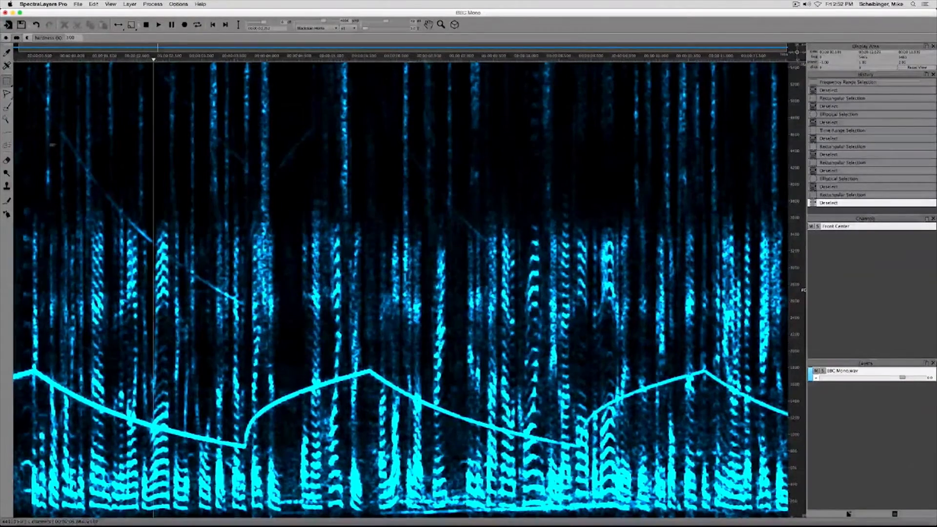
- Make two Elliptical Selections, one over the high frequencies near the start and one over the mid frequencies in mid-recording, and deselect them
{"action": "left_click", "coordinate": [11, 85]}
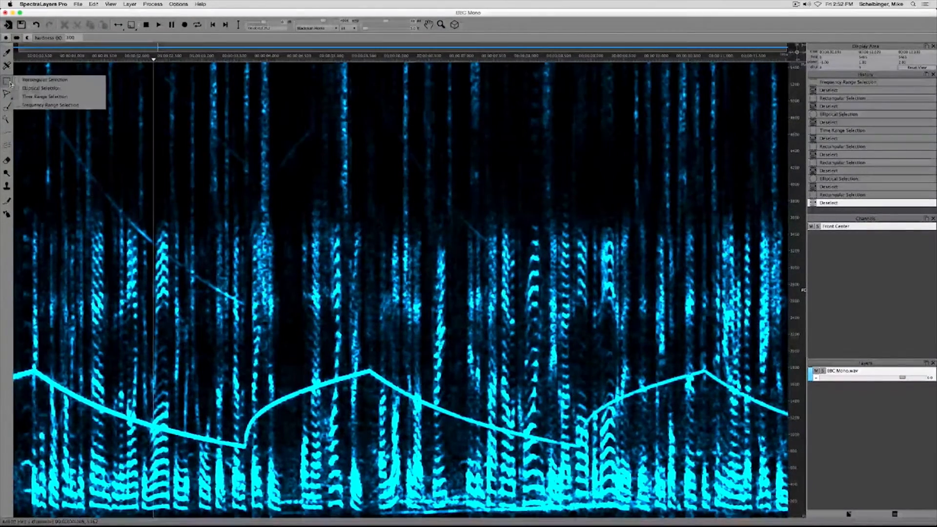
{"action": "left_click", "coordinate": [43, 96]}
{"action": "left_click_drag", "start_coordinate": [43, 96], "coordinate": [510, 406]}
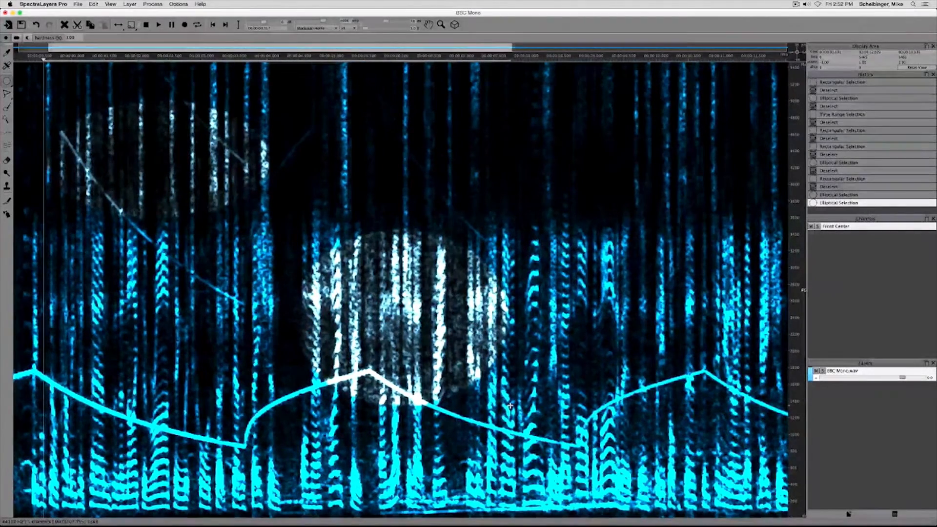
{"action": "left_click", "coordinate": [510, 406]}
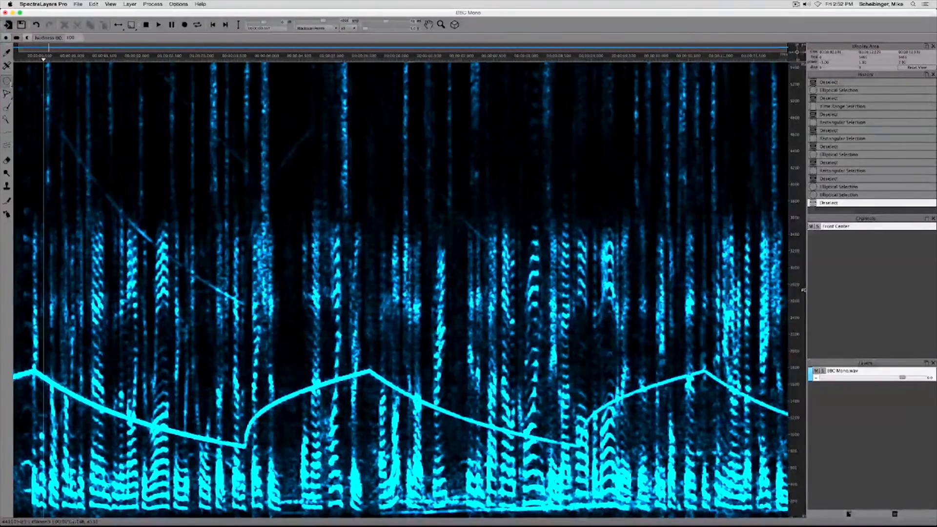
- Select all frequencies between about 4.0 and 6.2 s with Time Range Selection, and deselect them
{"action": "left_click", "coordinate": [7, 82]}
{"action": "left_click", "coordinate": [42, 96]}
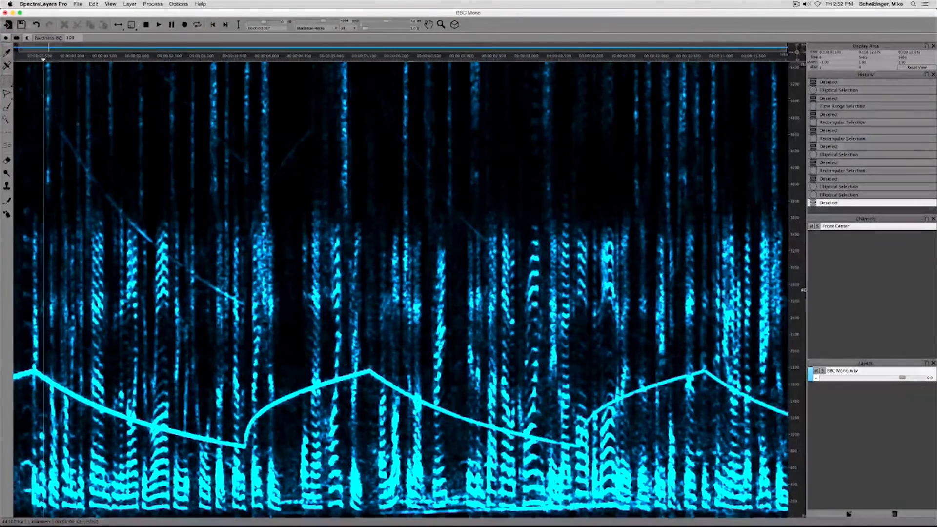
{"action": "left_click_drag", "start_coordinate": [265, 186], "coordinate": [408, 291]}
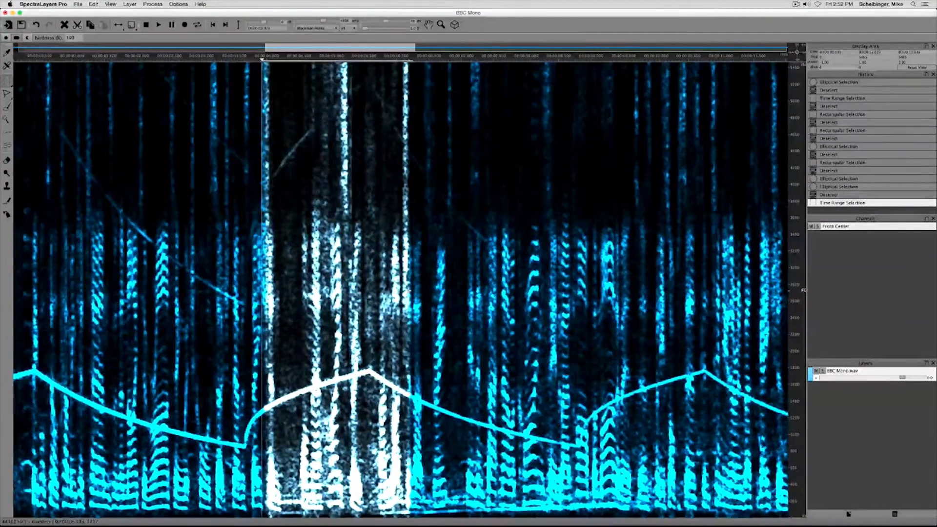
{"action": "key", "text": "super+d"}
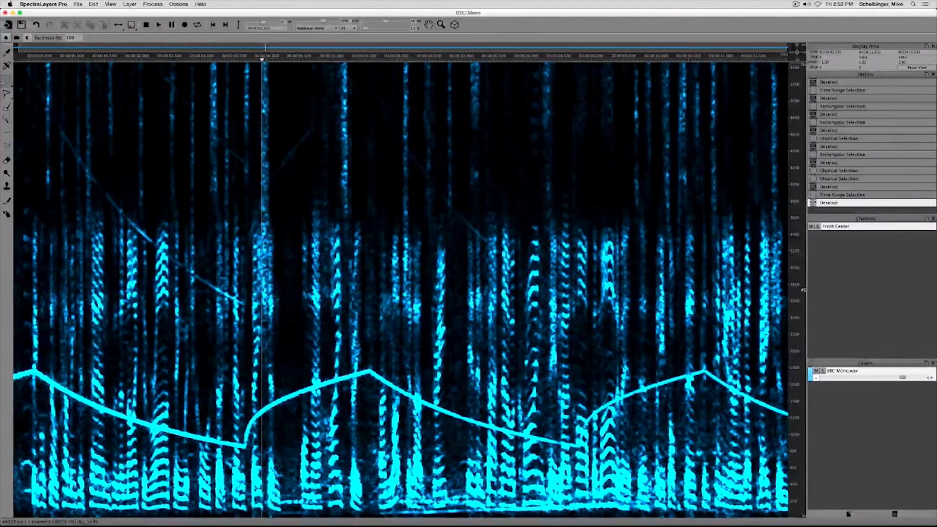
- Select four separate frequency bands across the whole recording with Frequency Range Selection
{"action": "left_click", "coordinate": [4, 84]}
{"action": "left_click", "coordinate": [53, 105]}
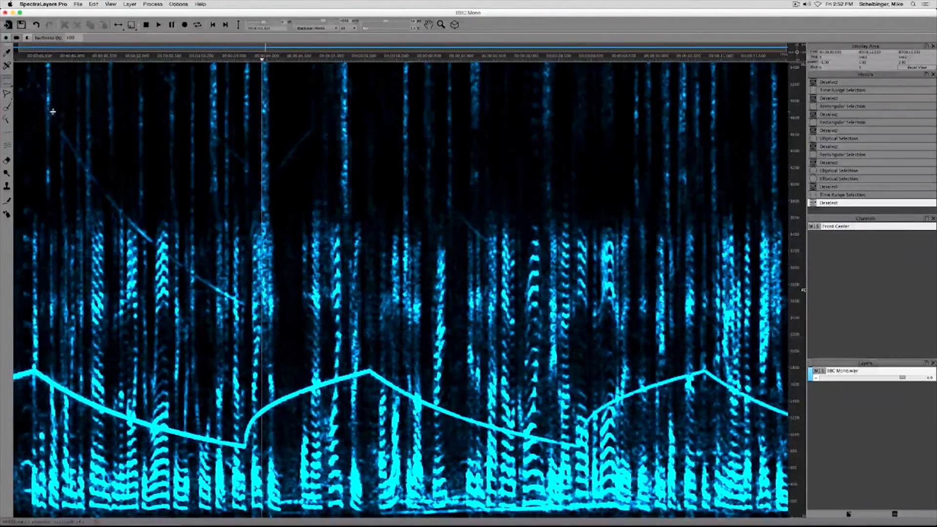
{"action": "left_click_drag", "start_coordinate": [161, 200], "coordinate": [199, 259]}
{"action": "left_click_drag", "start_coordinate": [131, 295], "coordinate": [143, 405]}
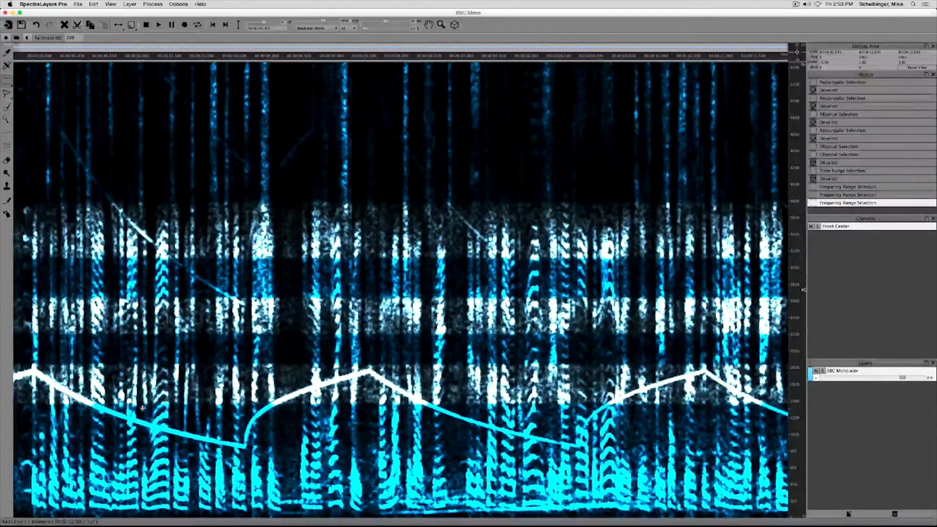
{"action": "left_click_drag", "start_coordinate": [132, 448], "coordinate": [141, 482]}
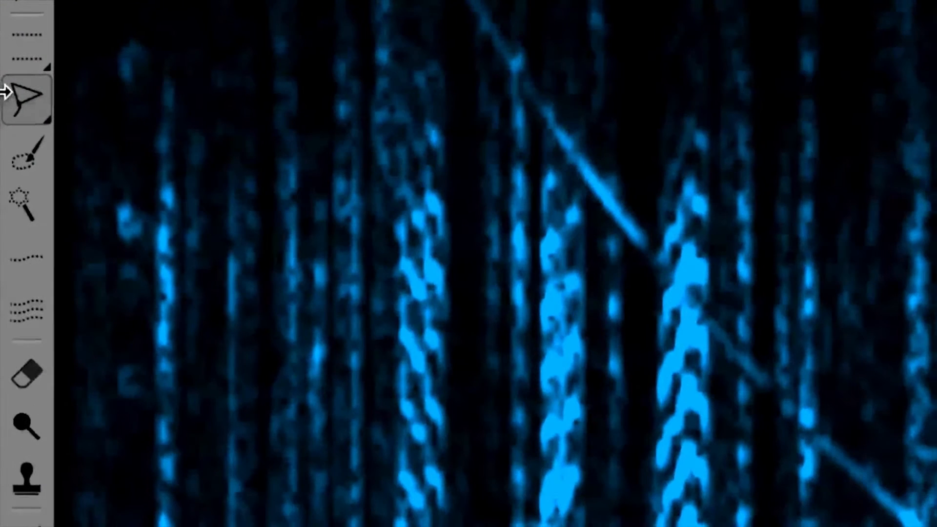
- Activate Polygonal Lasso Selection and lower the spectrogram's display intensity so the low voice harmonics near 6 s stand out
{"action": "left_click", "coordinate": [18, 96]}
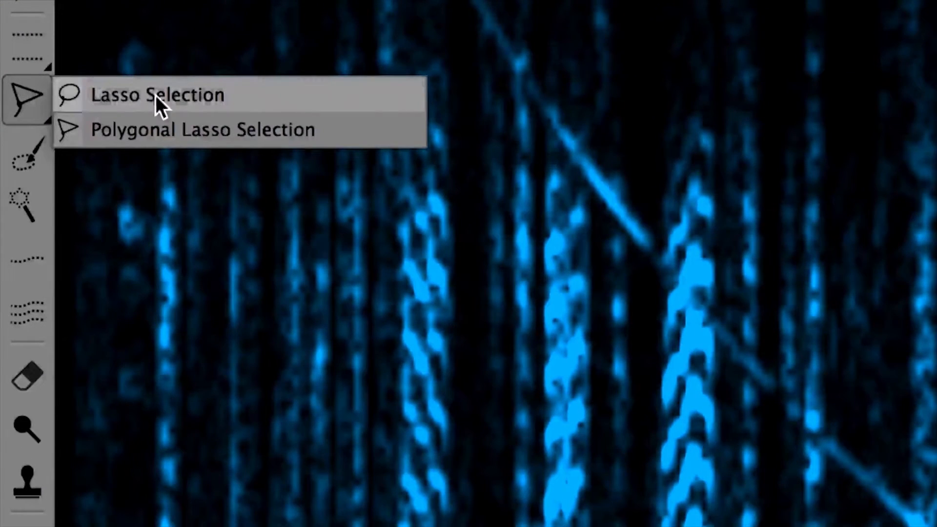
{"action": "left_click", "coordinate": [145, 128]}
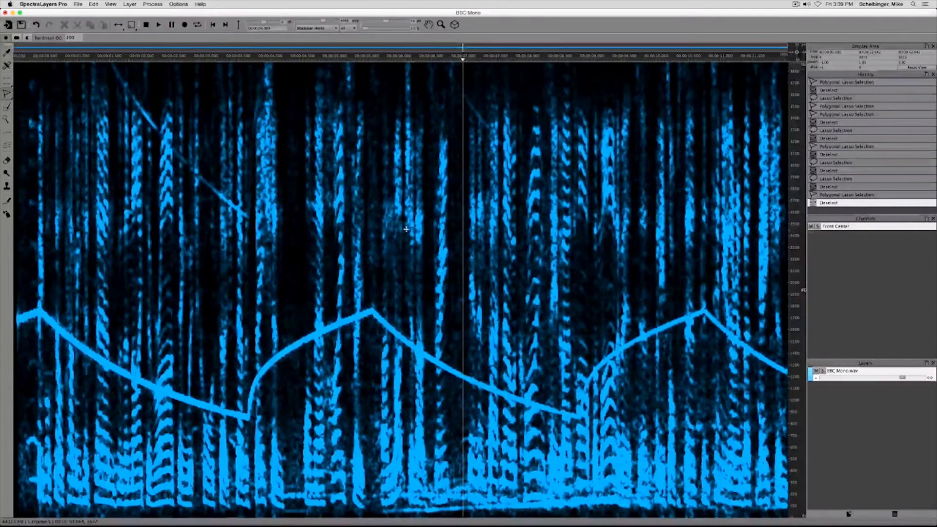
{"action": "scroll", "coordinate": [418, 223], "scroll_direction": "up", "scroll_amount": 3}
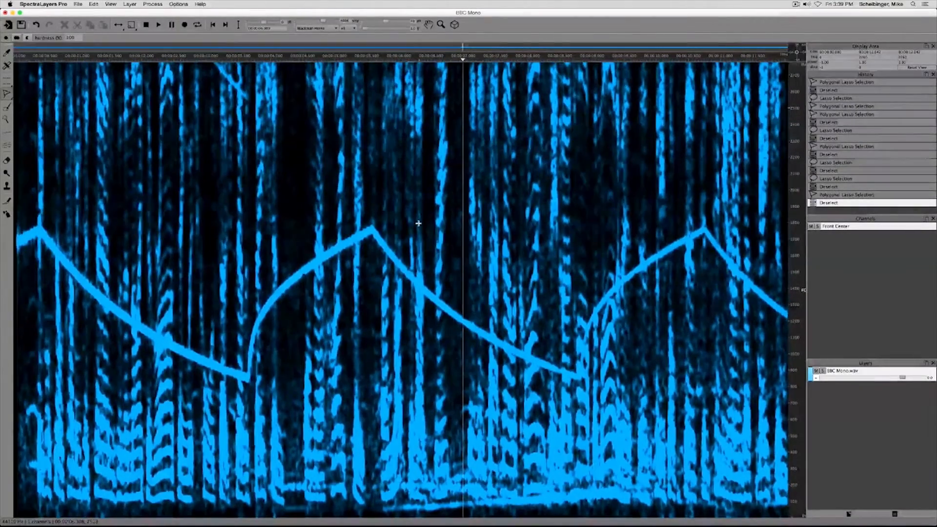
{"action": "scroll", "coordinate": [418, 223], "scroll_direction": "up", "scroll_amount": 5}
{"action": "scroll", "coordinate": [418, 224], "scroll_direction": "up", "scroll_amount": 4}
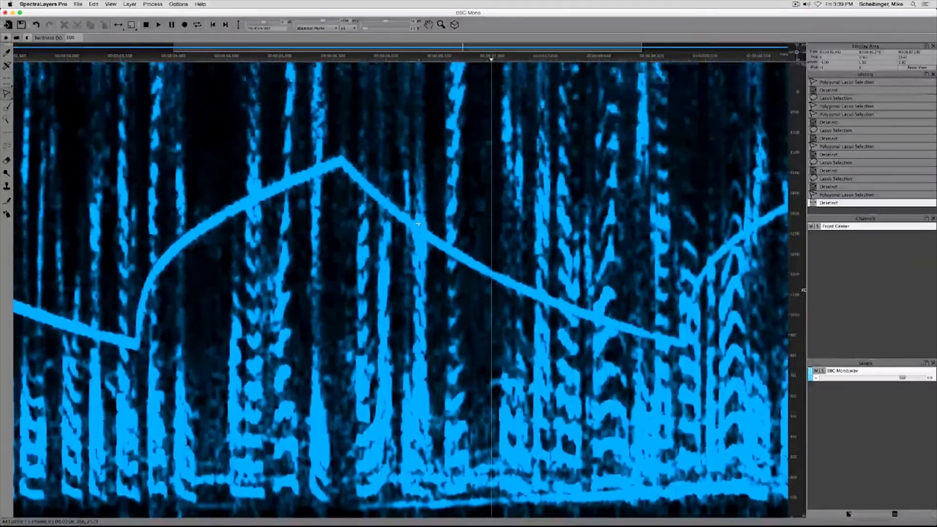
{"action": "scroll", "coordinate": [418, 223], "scroll_direction": "up", "scroll_amount": 3}
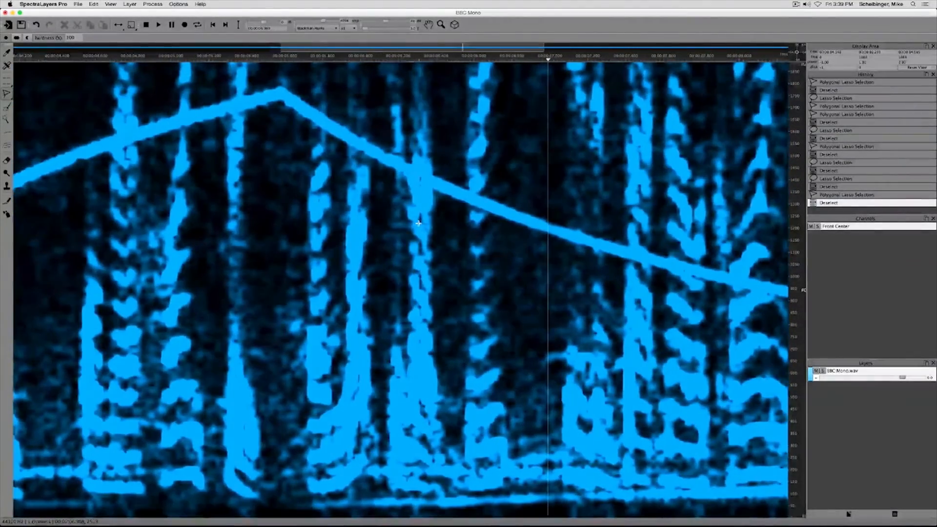
{"action": "scroll", "coordinate": [418, 224], "scroll_direction": "up", "scroll_amount": 2}
{"action": "scroll", "coordinate": [418, 223], "scroll_direction": "up", "scroll_amount": 4}
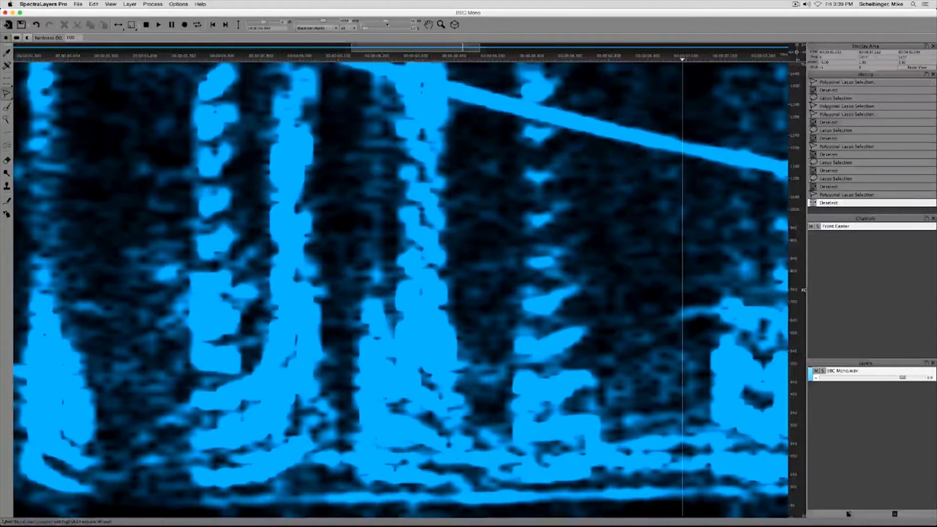
{"action": "left_click_drag", "start_coordinate": [386, 22], "coordinate": [379, 23]}
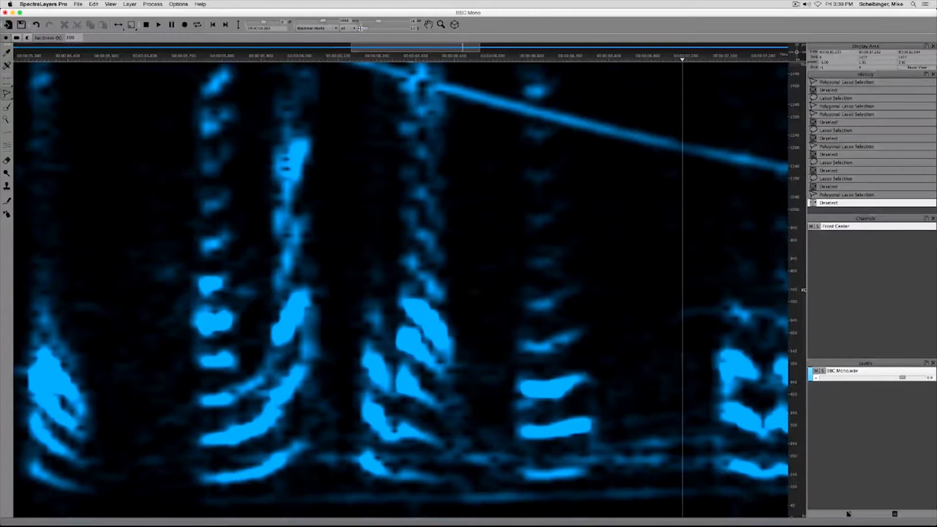
- Draw a freehand Lasso Selection around the pair of bright harmonics near 6.3 s, and deselect it
{"action": "left_click", "coordinate": [7, 95]}
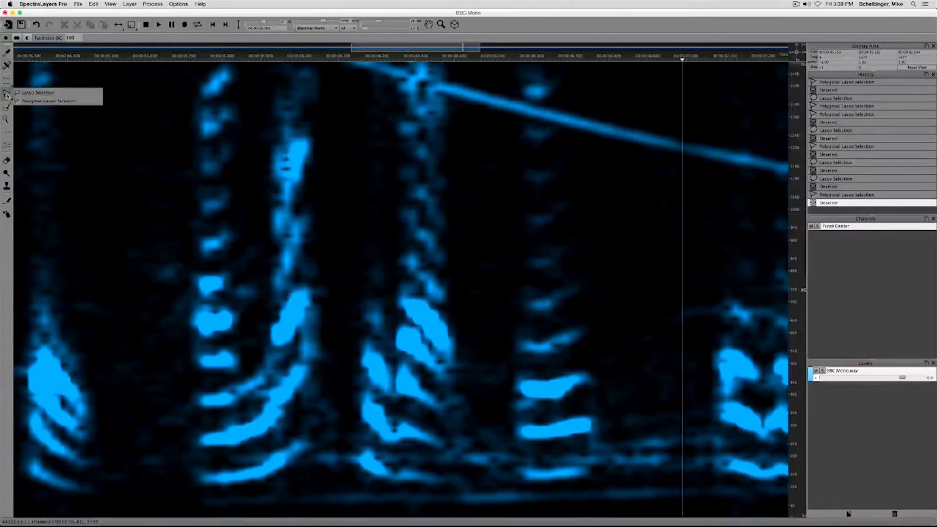
{"action": "left_click", "coordinate": [39, 94]}
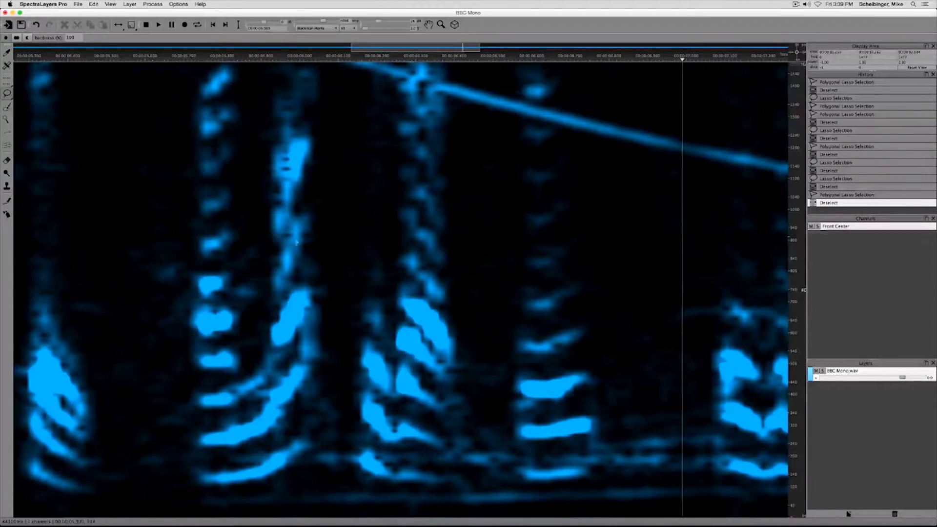
{"action": "mouse_move", "coordinate": [394, 320]}
{"action": "left_mouse_down"}
{"action": "mouse_move", "coordinate": [389, 349]}
{"action": "mouse_move", "coordinate": [442, 382]}
{"action": "mouse_move", "coordinate": [462, 376]}
{"action": "mouse_move", "coordinate": [468, 348]}
{"action": "mouse_move", "coordinate": [439, 303]}
{"action": "mouse_move", "coordinate": [405, 292]}
{"action": "mouse_move", "coordinate": [391, 298]}
{"action": "mouse_move", "coordinate": [394, 318]}
{"action": "left_mouse_up"}
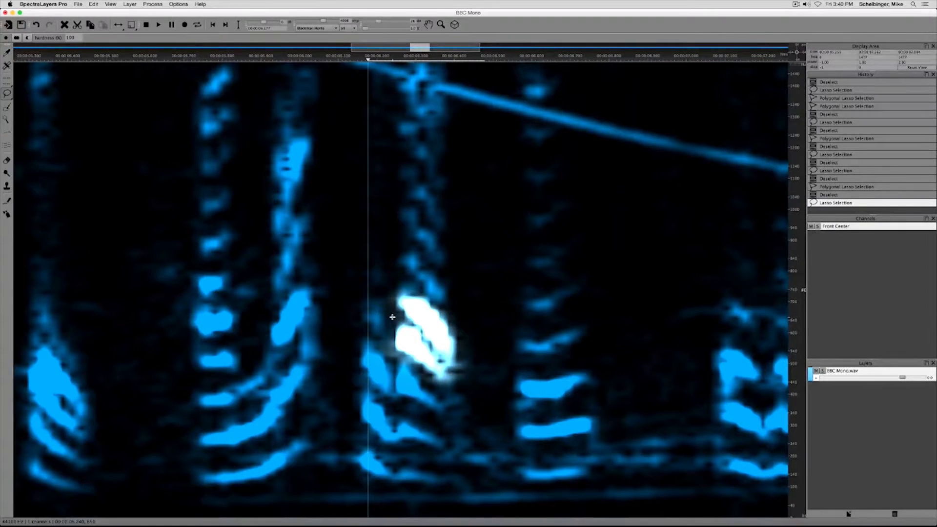
{"action": "left_click", "coordinate": [393, 317]}
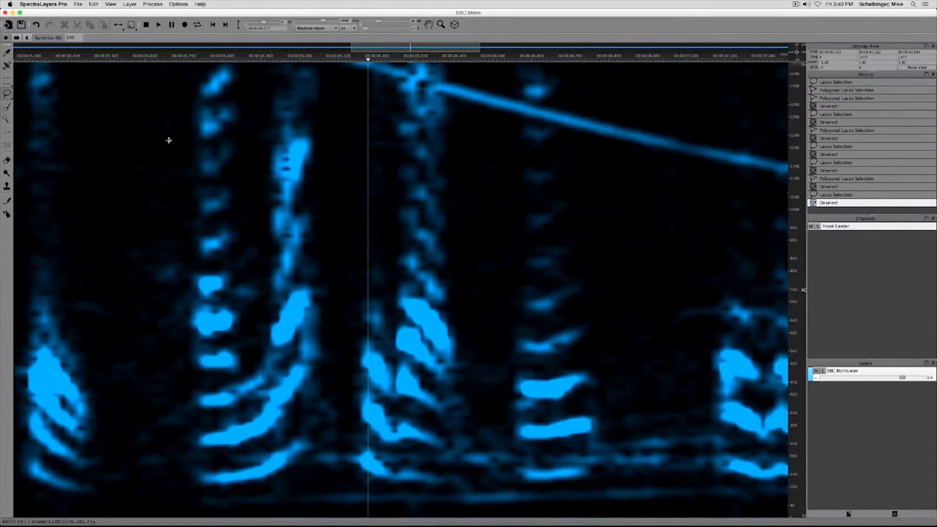
- Outline the voice harmonics between about 5.9 and 6.4 s with a nine-point Polygonal Lasso Selection, and deselect it
{"action": "left_click", "coordinate": [6, 94]}
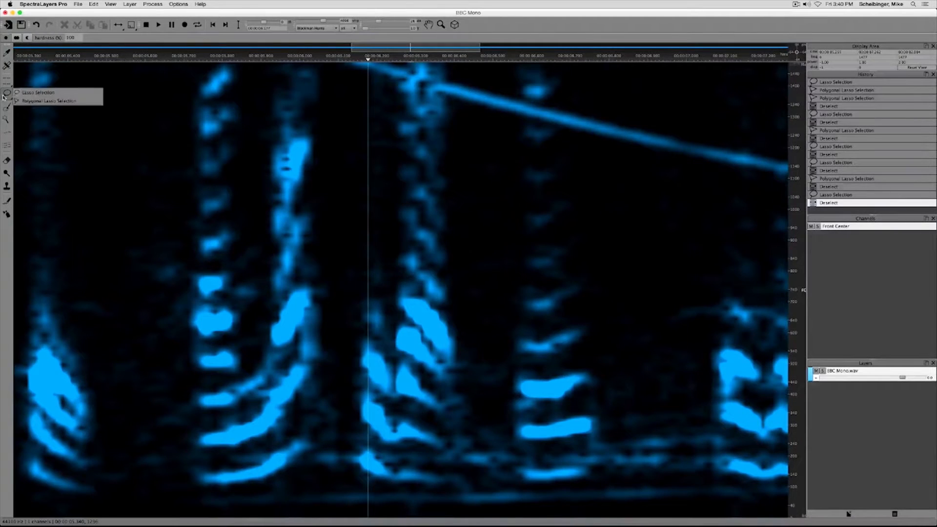
{"action": "left_click", "coordinate": [36, 103]}
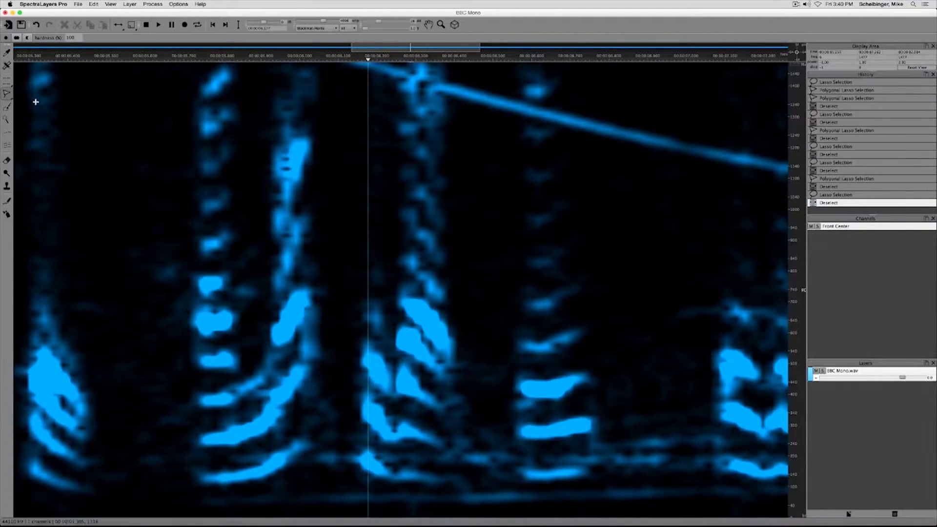
{"action": "left_click", "coordinate": [301, 273]}
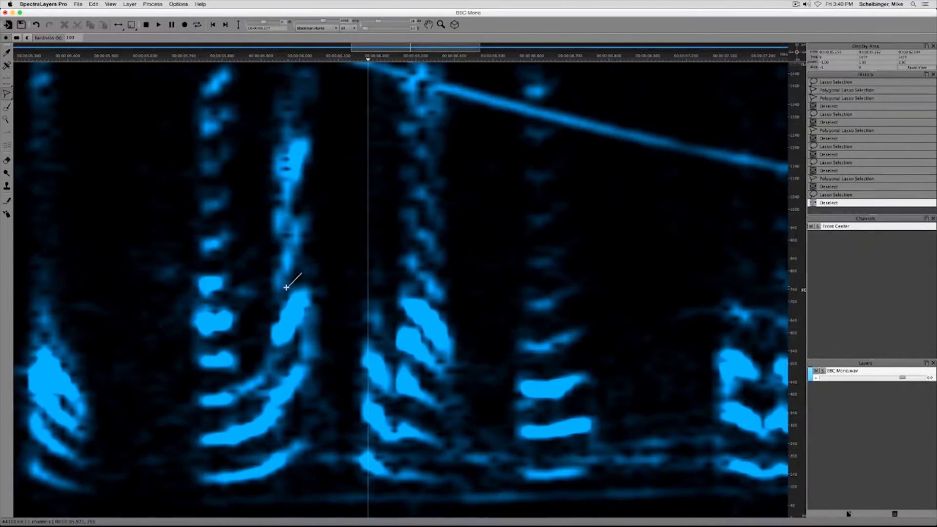
{"action": "left_click", "coordinate": [269, 308]}
{"action": "left_click", "coordinate": [259, 352]}
{"action": "left_click", "coordinate": [285, 361]}
{"action": "left_click", "coordinate": [322, 367]}
{"action": "left_click", "coordinate": [398, 407]}
{"action": "left_click", "coordinate": [455, 417]}
{"action": "left_click", "coordinate": [476, 313]}
{"action": "left_click", "coordinate": [391, 268]}
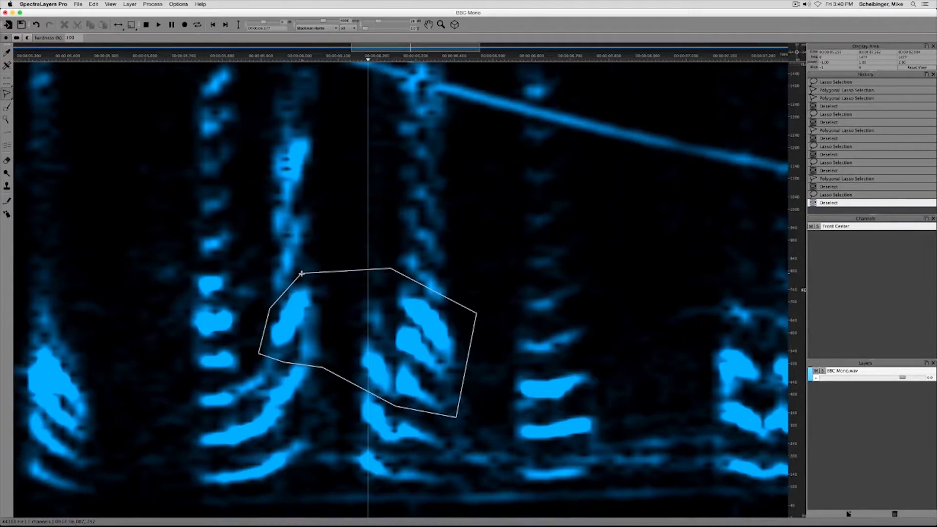
{"action": "left_click", "coordinate": [302, 274]}
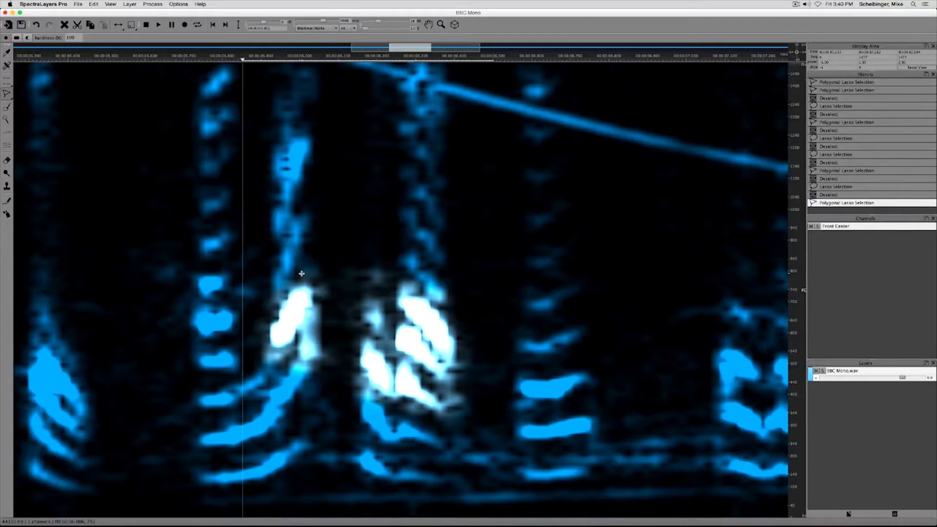
{"action": "key", "text": "super+d"}
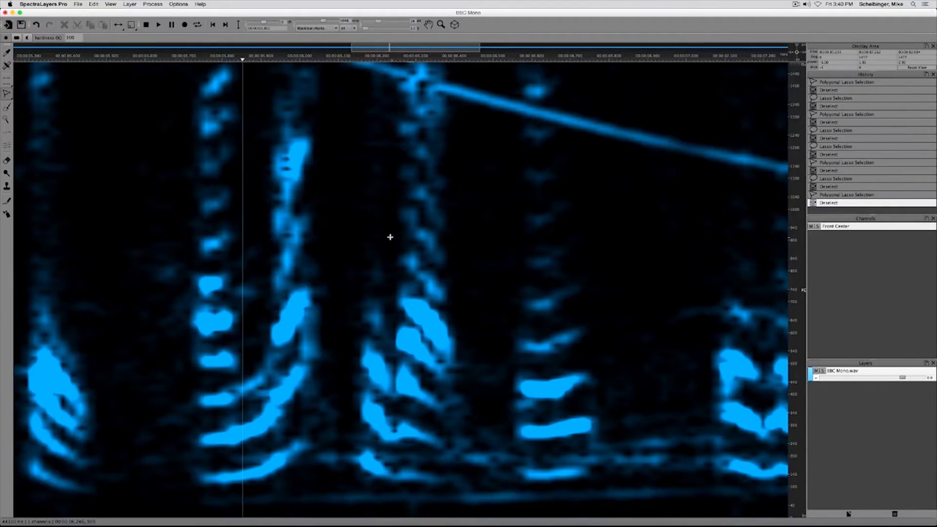
- Bring the spectrogram of the entire recording back into view
{"action": "scroll", "coordinate": [390, 236], "scroll_direction": "down", "scroll_amount": 5}
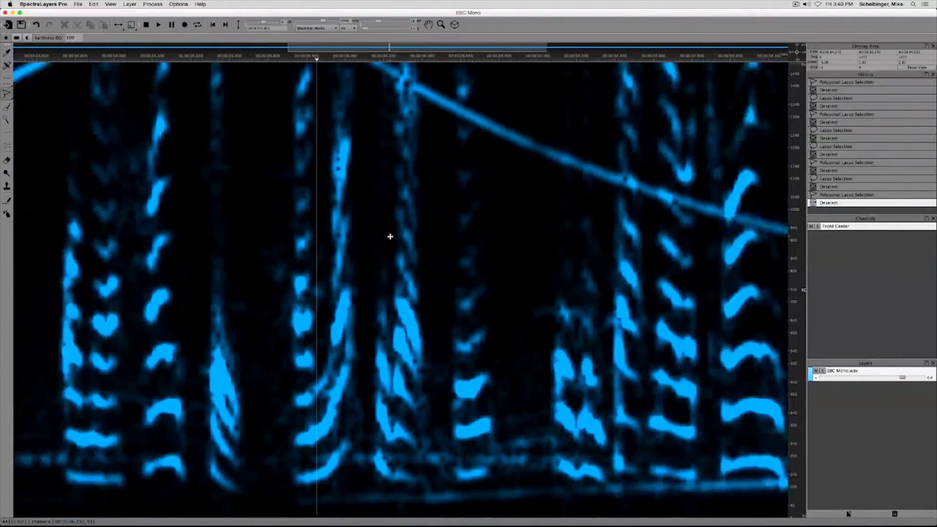
{"action": "scroll", "coordinate": [390, 236], "scroll_direction": "down", "scroll_amount": 8}
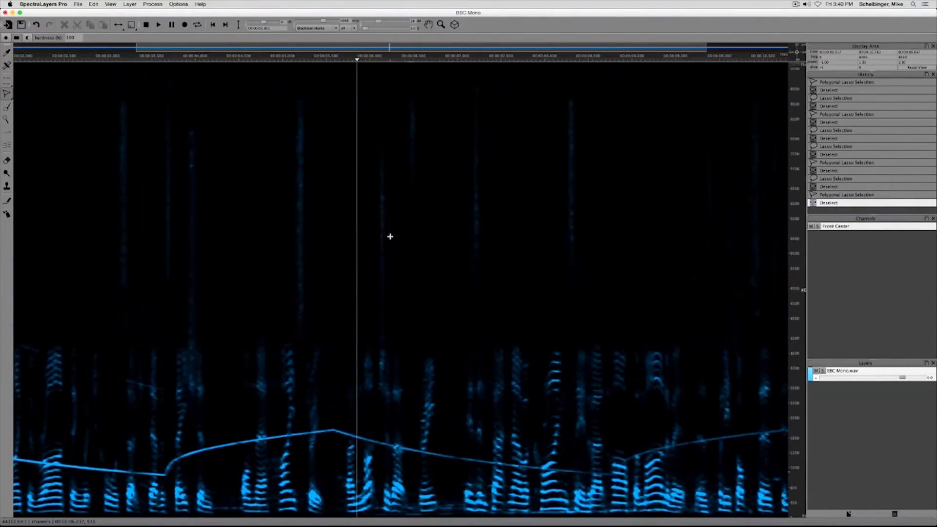
{"action": "scroll", "coordinate": [390, 236], "scroll_direction": "down", "scroll_amount": 3}
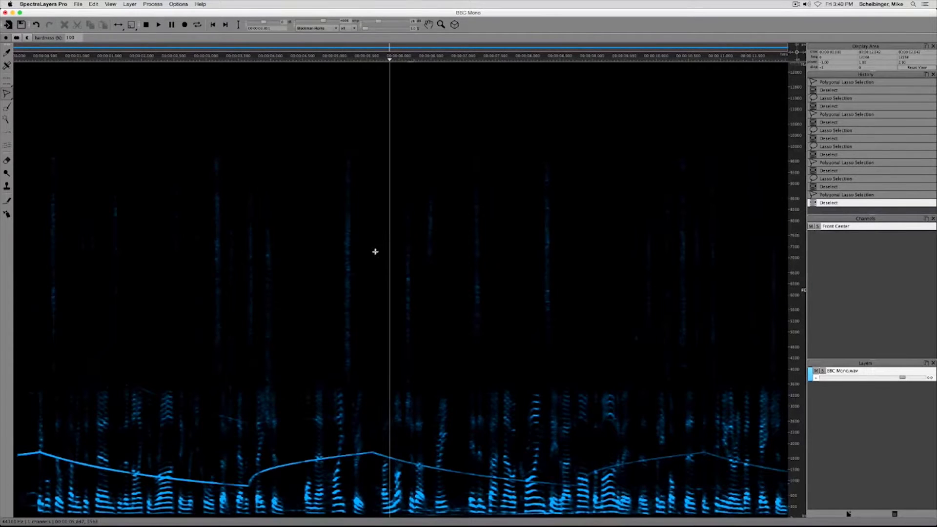
- Change the color of the BBC Mono.wav layer to orange
{"action": "scroll", "coordinate": [375, 251], "scroll_direction": "up", "scroll_amount": 8}
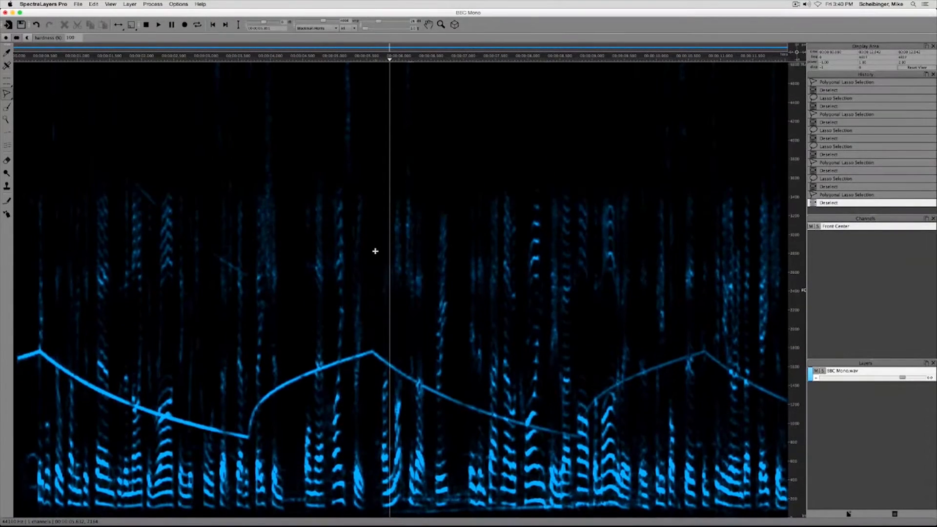
{"action": "scroll", "coordinate": [375, 250], "scroll_direction": "up", "scroll_amount": 4}
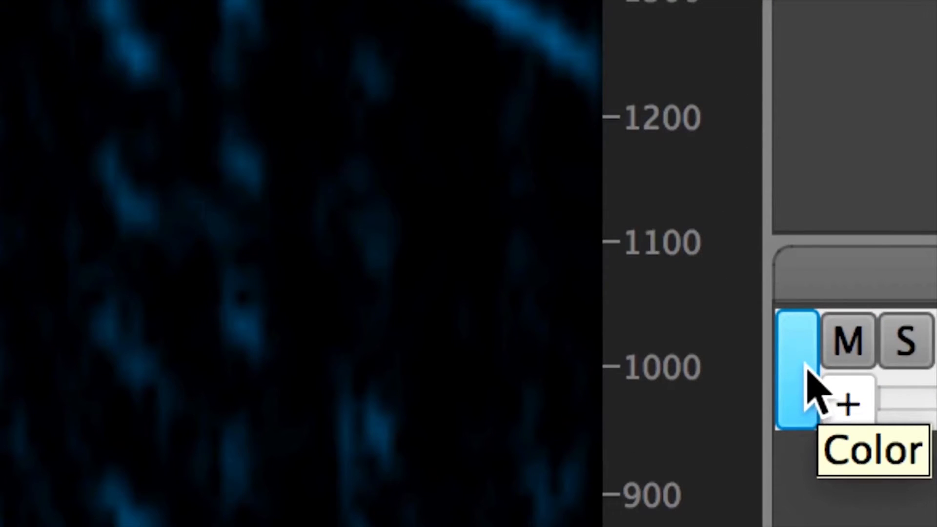
{"action": "left_click", "coordinate": [807, 374]}
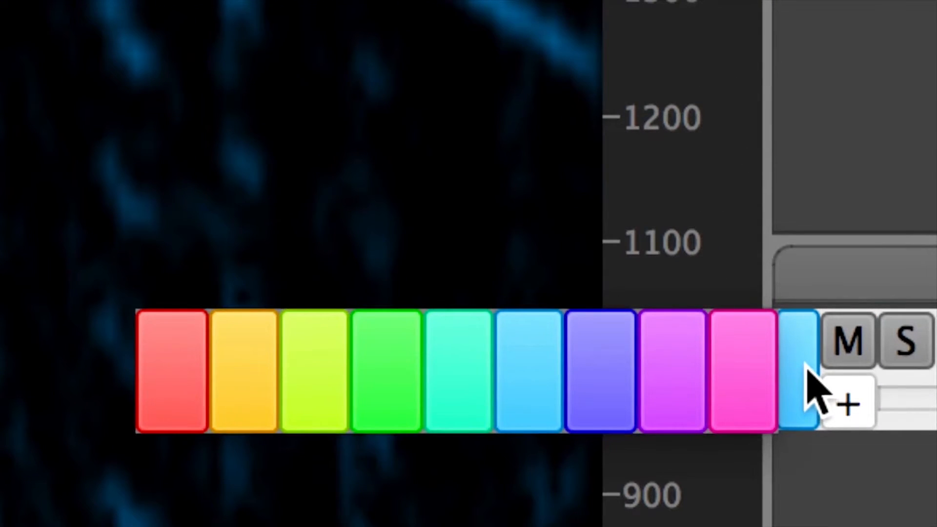
{"action": "left_click", "coordinate": [226, 364]}
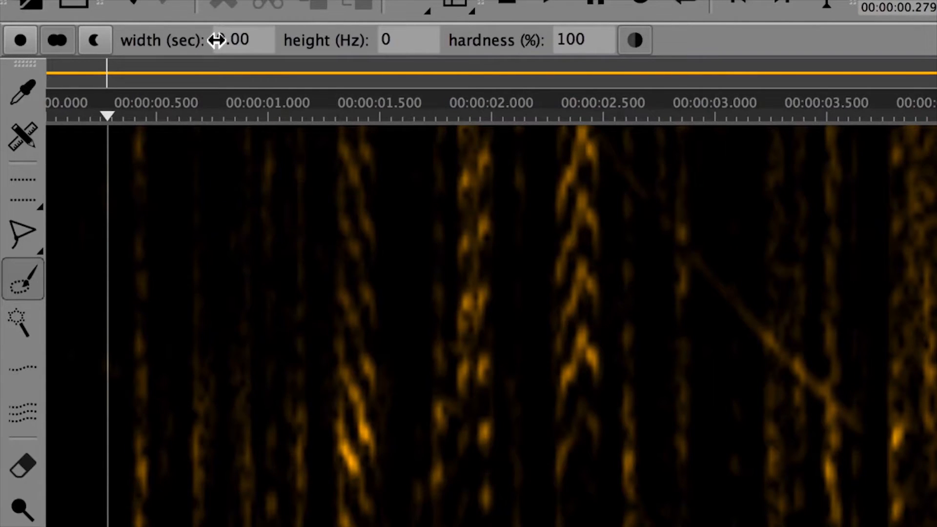
- Set the Selection Brush to a width of 1.00 sec and a height of 500 Hz
{"action": "left_click_drag", "start_coordinate": [216, 40], "coordinate": [320, 39]}
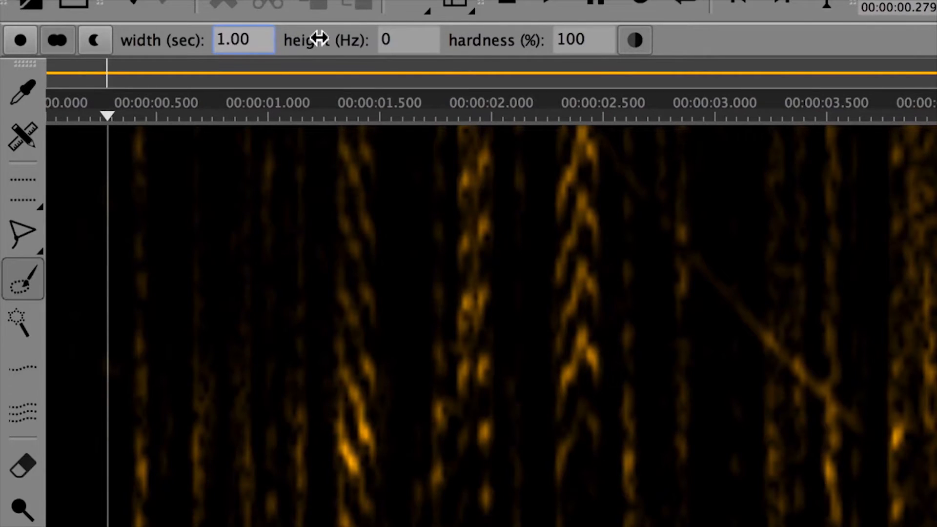
{"action": "left_click", "coordinate": [408, 38]}
{"action": "left_click_drag", "start_coordinate": [409, 38], "coordinate": [459, 39]}
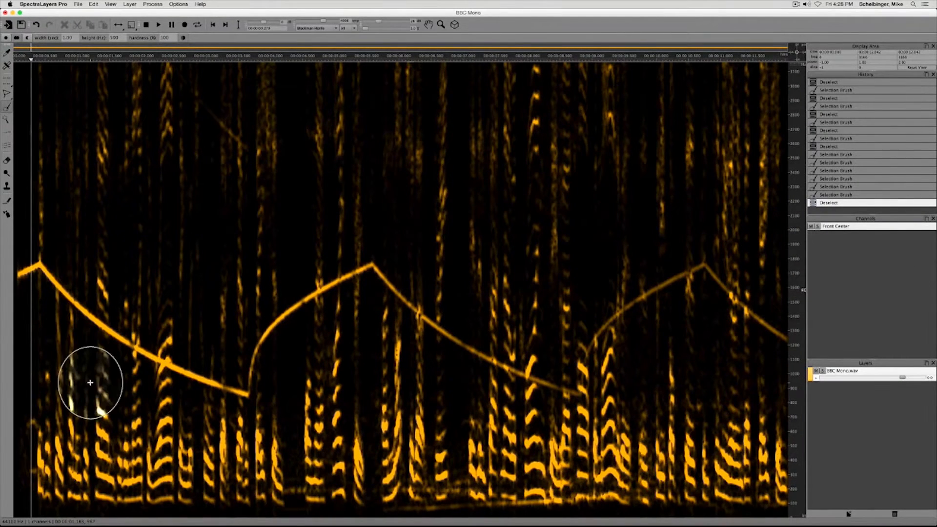
- Paint with the Selection Brush over the low voice harmonics from about 0.4 to 7.7 s, add further strokes, and deselect everything
{"action": "mouse_move", "coordinate": [63, 429]}
{"action": "left_mouse_down"}
{"action": "mouse_move", "coordinate": [373, 460]}
{"action": "mouse_move", "coordinate": [478, 454]}
{"action": "left_mouse_up"}
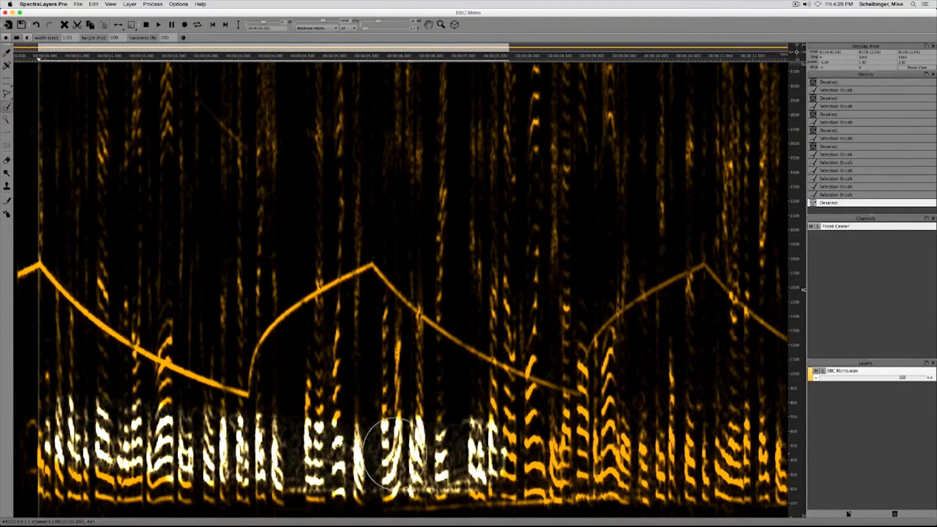
{"action": "mouse_move", "coordinate": [128, 118]}
{"action": "left_mouse_down"}
{"action": "mouse_move", "coordinate": [442, 154]}
{"action": "mouse_move", "coordinate": [546, 151]}
{"action": "mouse_move", "coordinate": [209, 130]}
{"action": "mouse_move", "coordinate": [234, 147]}
{"action": "left_mouse_up"}
{"action": "mouse_move", "coordinate": [285, 266]}
{"action": "left_mouse_down"}
{"action": "mouse_move", "coordinate": [358, 272]}
{"action": "mouse_move", "coordinate": [473, 307]}
{"action": "mouse_move", "coordinate": [475, 330]}
{"action": "mouse_move", "coordinate": [362, 345]}
{"action": "mouse_move", "coordinate": [349, 355]}
{"action": "left_mouse_up"}
{"action": "key", "text": "super+d"}
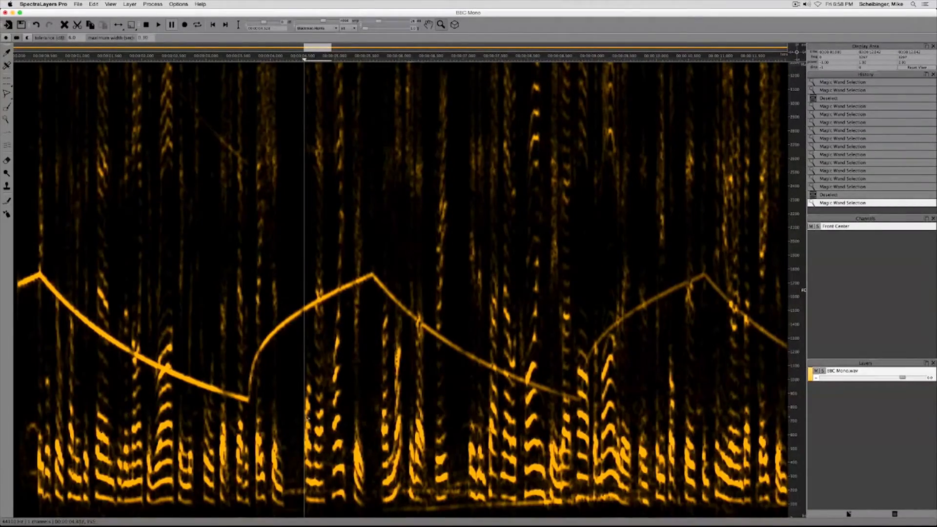
- Build up a Magic Wand selection of nine separate bright voice harmonics between about 4.6 and 6.2 s, adding each to the first
{"action": "left_click_drag", "start_coordinate": [318, 416], "coordinate": [380, 372]}
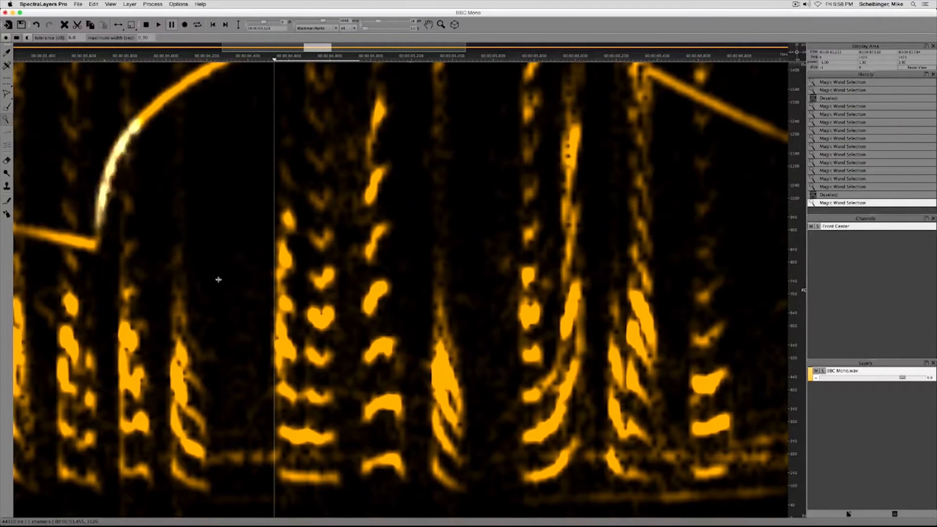
{"action": "left_click", "coordinate": [283, 347]}
{"action": "left_click", "coordinate": [319, 357], "text": "shift"}
{"action": "left_click", "coordinate": [378, 347], "text": "shift"}
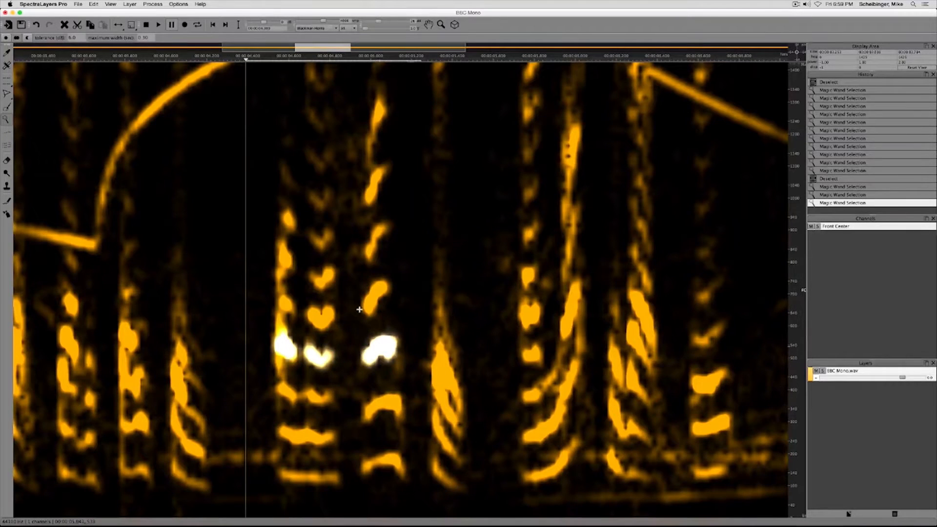
{"action": "left_click", "coordinate": [379, 291], "text": "shift"}
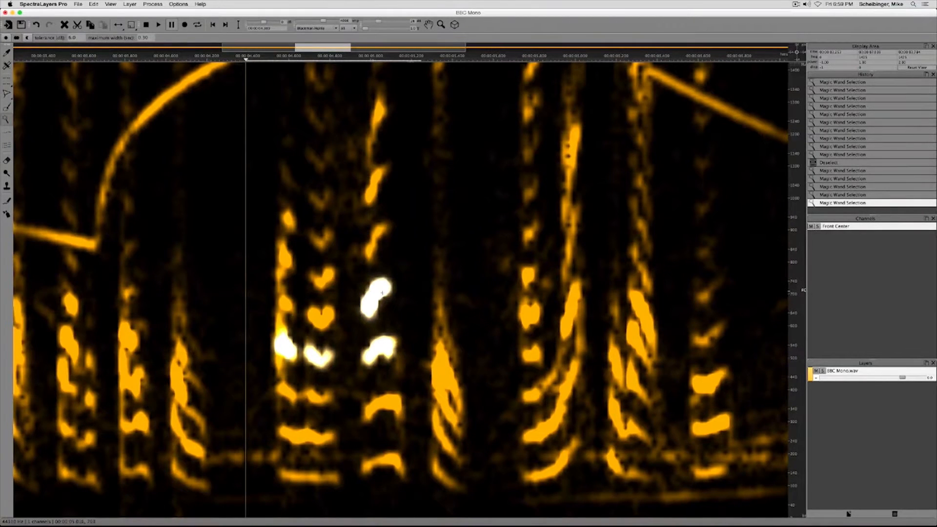
{"action": "left_click", "coordinate": [437, 376], "text": "shift"}
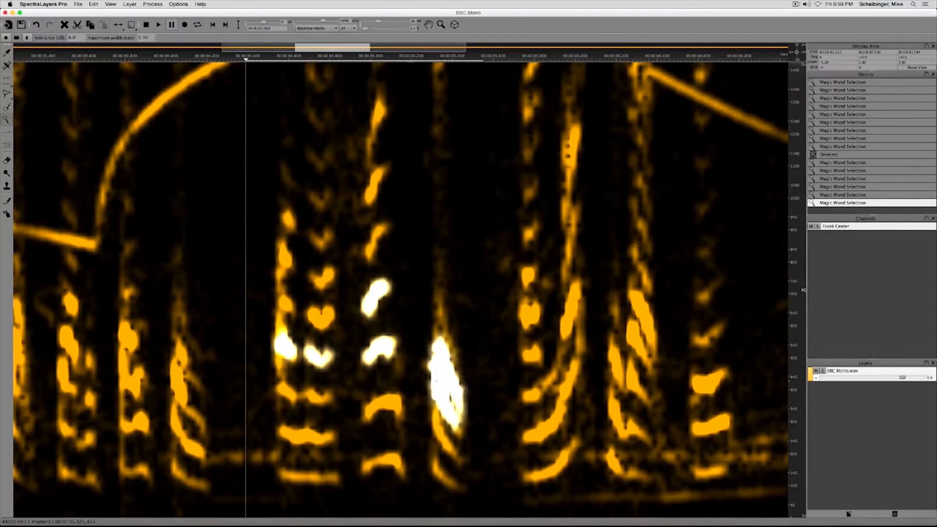
{"action": "left_click", "coordinate": [529, 308], "text": "shift"}
{"action": "left_click", "coordinate": [529, 282], "text": "shift"}
{"action": "left_click", "coordinate": [570, 306], "text": "shift"}
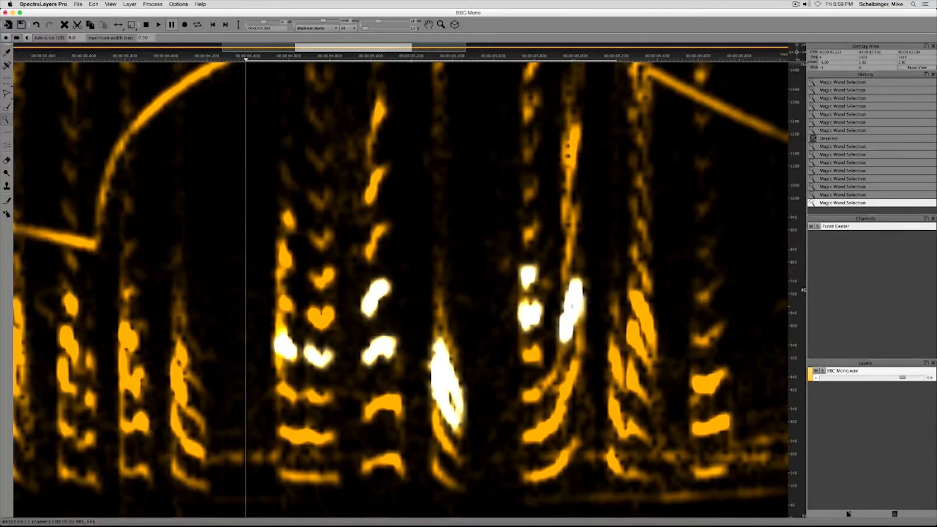
{"action": "left_click", "coordinate": [638, 305], "text": "shift"}
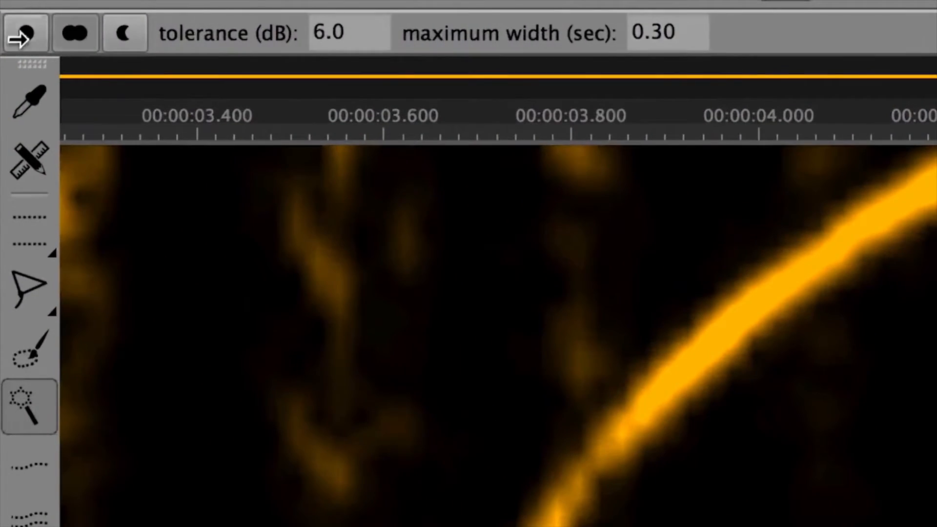
- Switch the Magic Wand to subtract mode and remove the selected harmonics one by one until none remains selected
{"action": "left_click", "coordinate": [127, 31]}
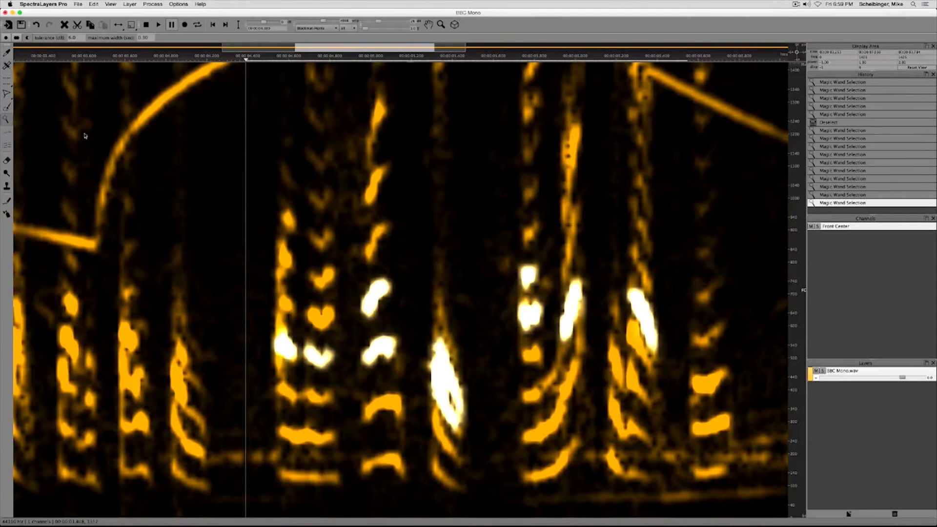
{"action": "left_click", "coordinate": [301, 352]}
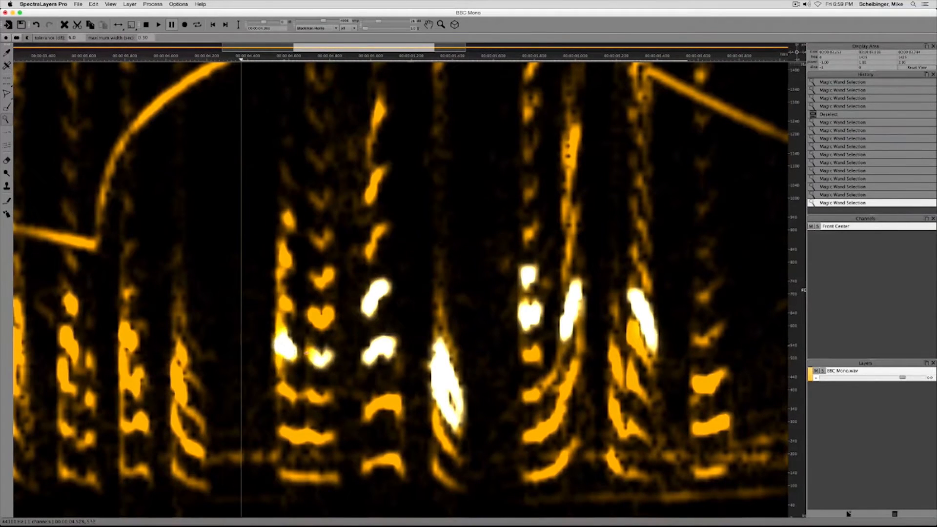
{"action": "left_click", "coordinate": [320, 358]}
{"action": "left_click", "coordinate": [379, 349]}
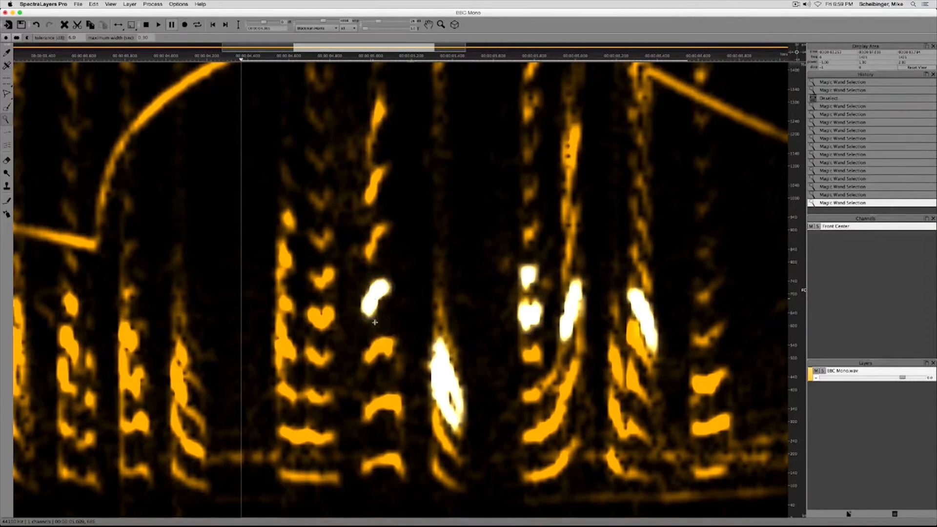
{"action": "left_click", "coordinate": [441, 364]}
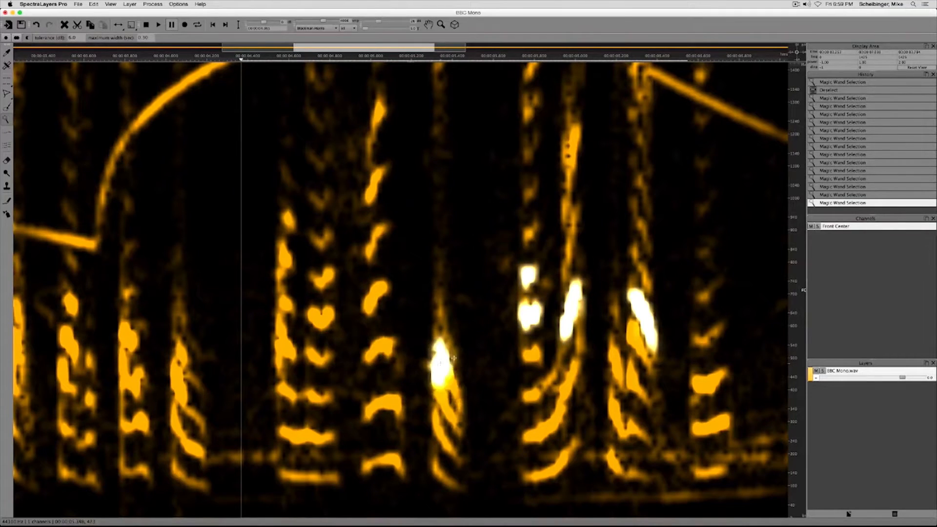
{"action": "left_click", "coordinate": [530, 313]}
{"action": "left_click", "coordinate": [527, 277]}
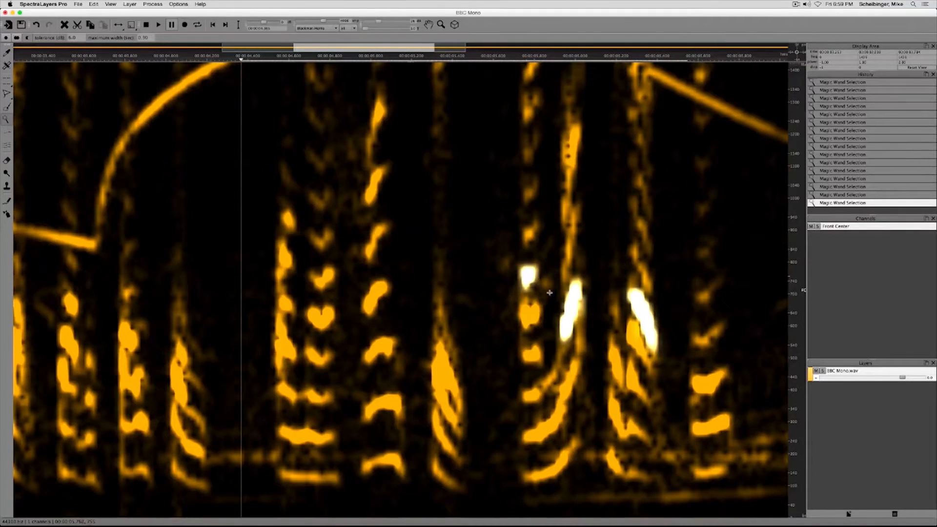
{"action": "left_click", "coordinate": [573, 313]}
{"action": "left_click", "coordinate": [644, 313]}
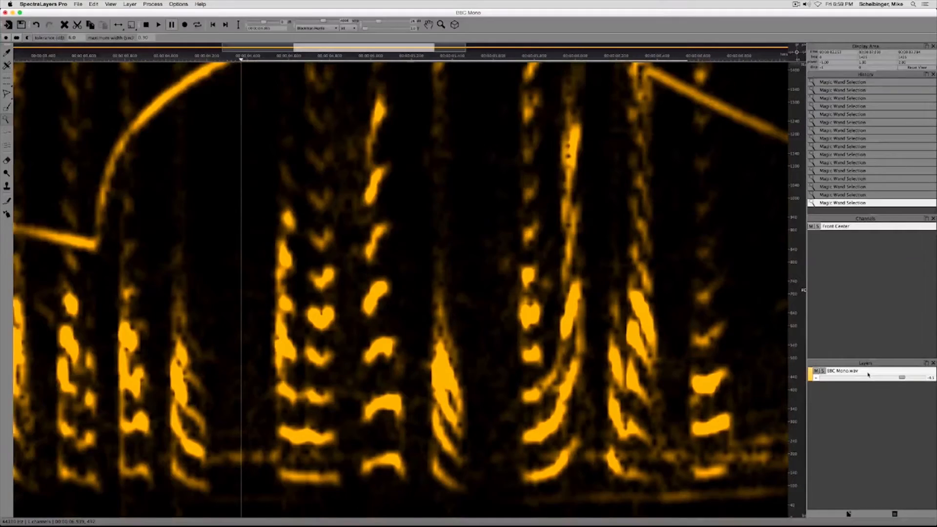
- On the full recording's spectrogram, make a Frequency Selection along the bright sweeping tone from about 4.1 to 8.0 s, and deselect it
{"action": "right_click", "coordinate": [868, 374]}
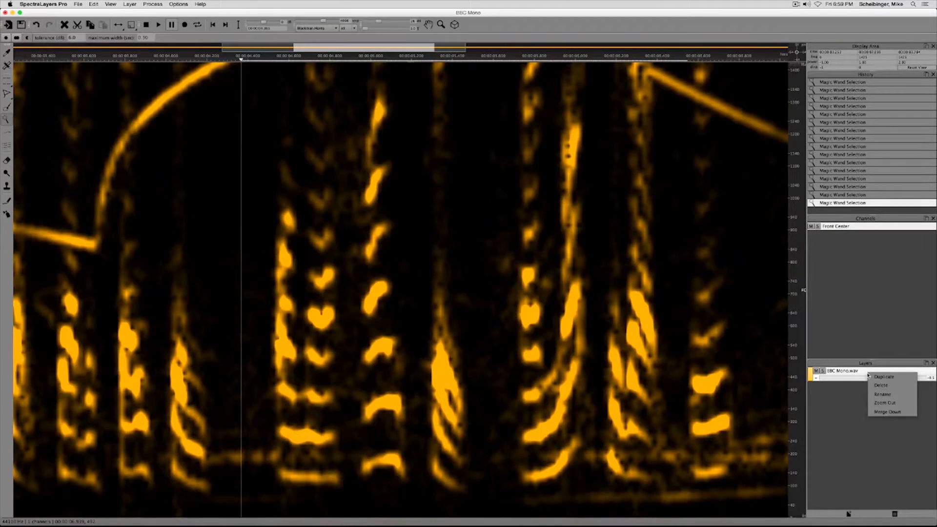
{"action": "left_click", "coordinate": [884, 403]}
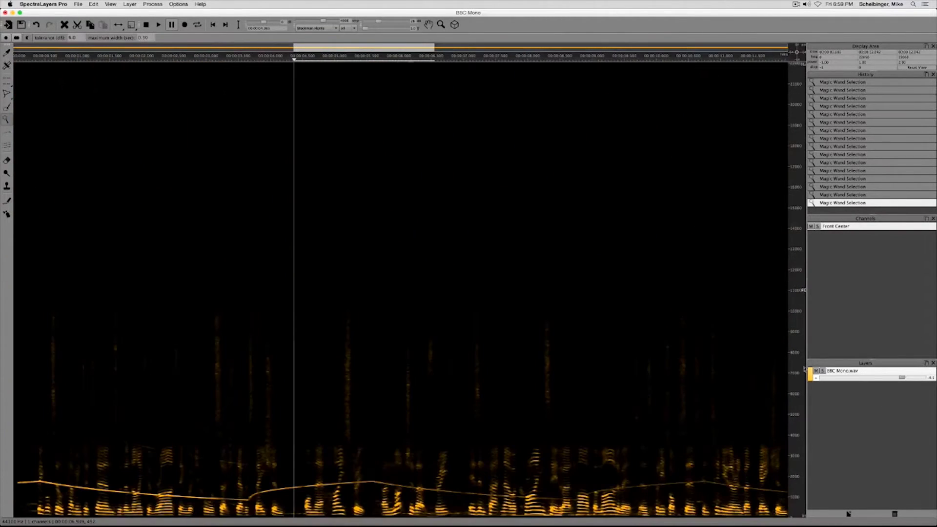
{"action": "scroll", "coordinate": [453, 369], "scroll_direction": "up", "scroll_amount": 5}
{"action": "scroll", "coordinate": [453, 369], "scroll_direction": "up", "scroll_amount": 3}
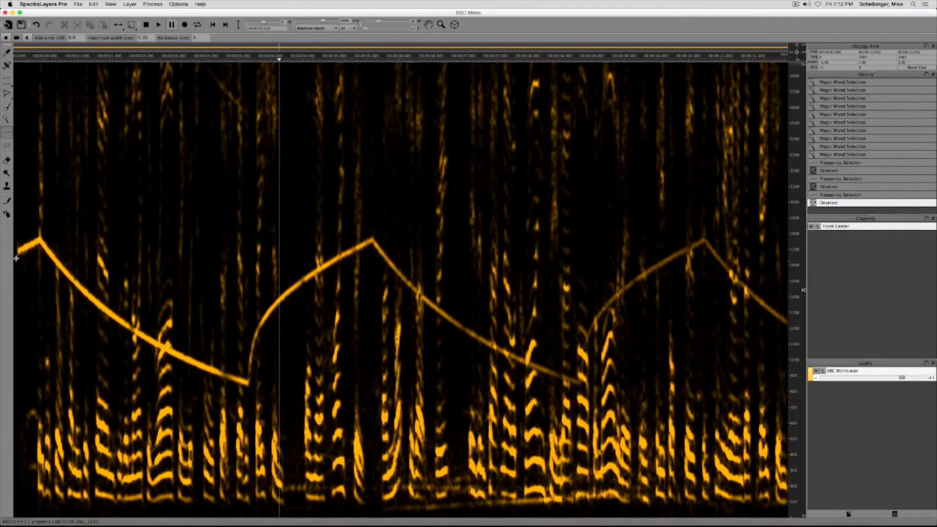
{"action": "mouse_move", "coordinate": [16, 252]}
{"action": "left_mouse_down"}
{"action": "mouse_move", "coordinate": [37, 240]}
{"action": "mouse_move", "coordinate": [107, 315]}
{"action": "mouse_move", "coordinate": [243, 381]}
{"action": "mouse_move", "coordinate": [277, 302]}
{"action": "mouse_move", "coordinate": [373, 239]}
{"action": "mouse_move", "coordinate": [473, 336]}
{"action": "mouse_move", "coordinate": [529, 363]}
{"action": "left_mouse_up"}
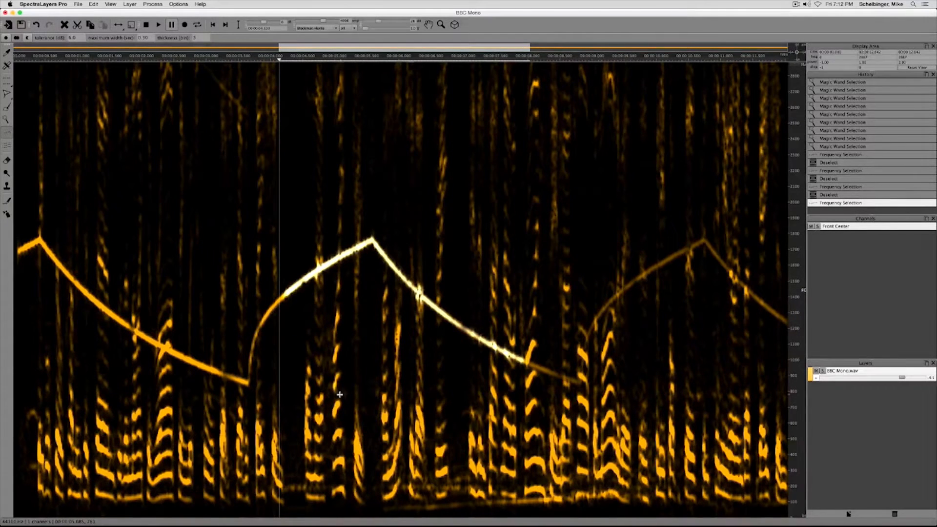
{"action": "key", "text": "super+d"}
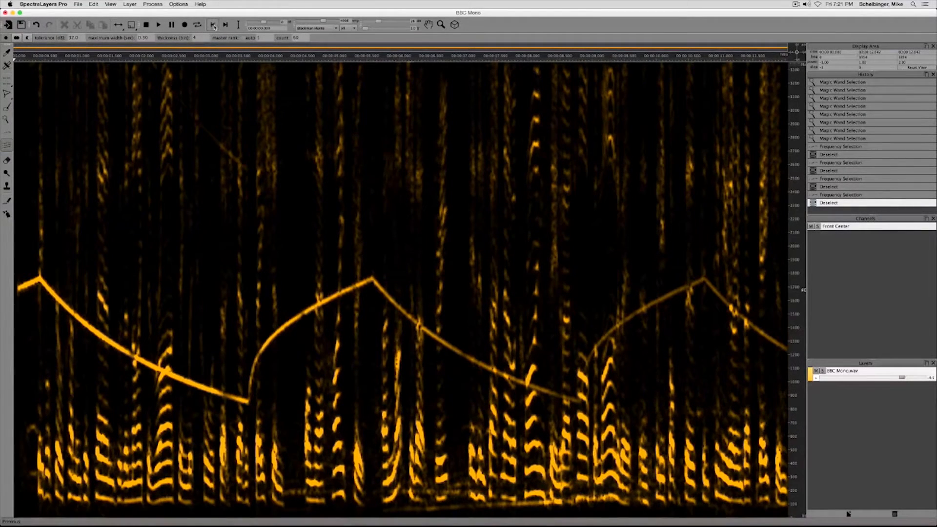
- Play the recording from its start, and stop playback
{"action": "left_click", "coordinate": [157, 25]}
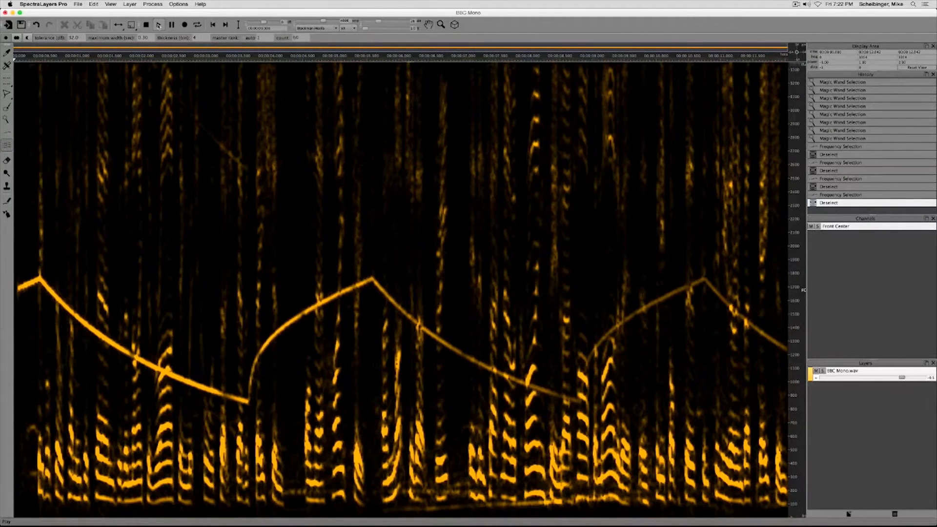
{"action": "key", "text": "space"}
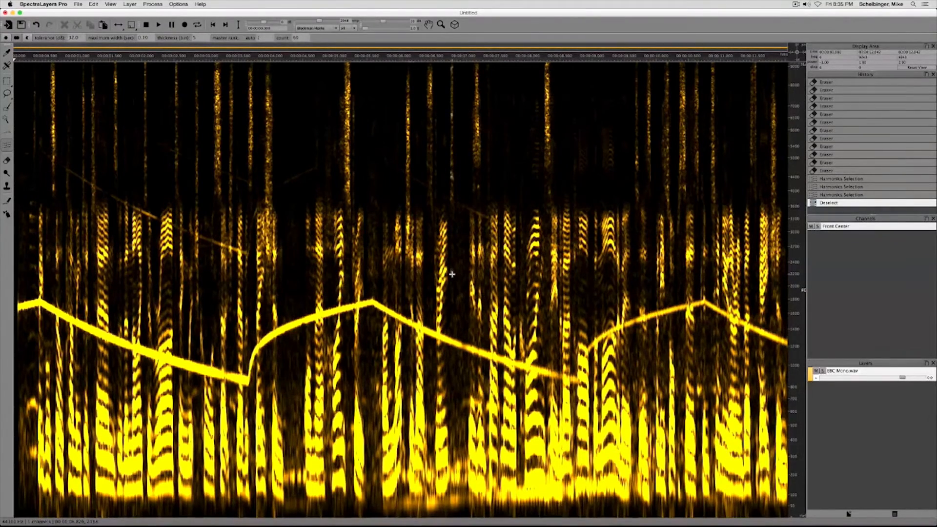
- Raise the spectrogram's display intensity and change the BBC Mono.wav layer's color to blue
{"action": "scroll", "coordinate": [452, 275], "scroll_direction": "down", "scroll_amount": 6}
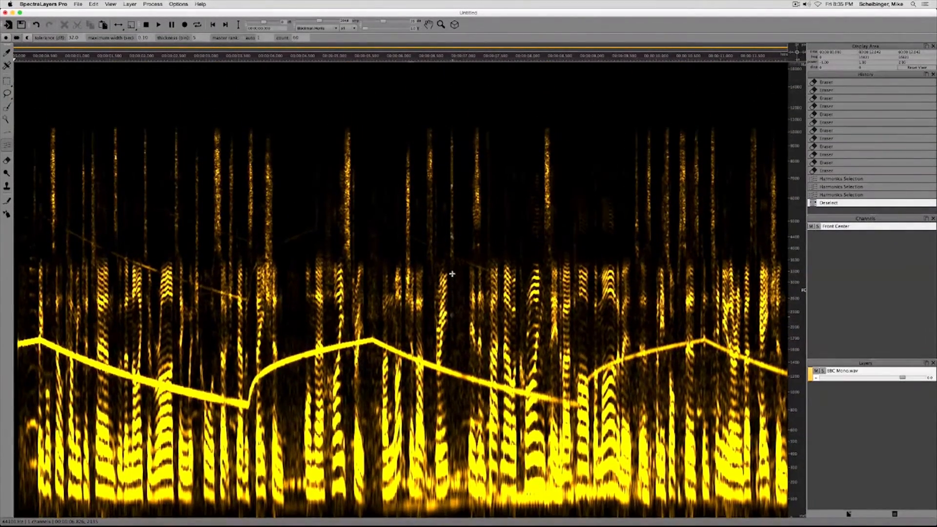
{"action": "left_click_drag", "start_coordinate": [383, 22], "coordinate": [389, 22]}
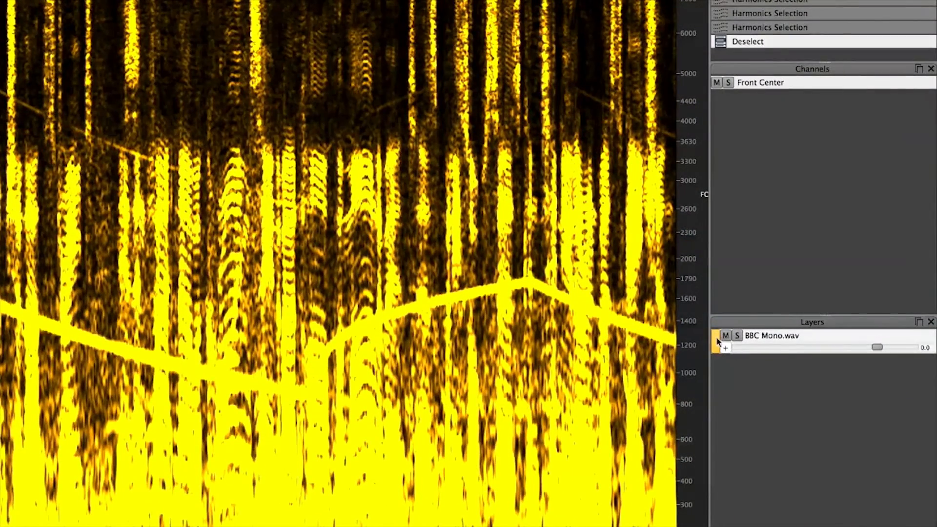
{"action": "left_click", "coordinate": [717, 340]}
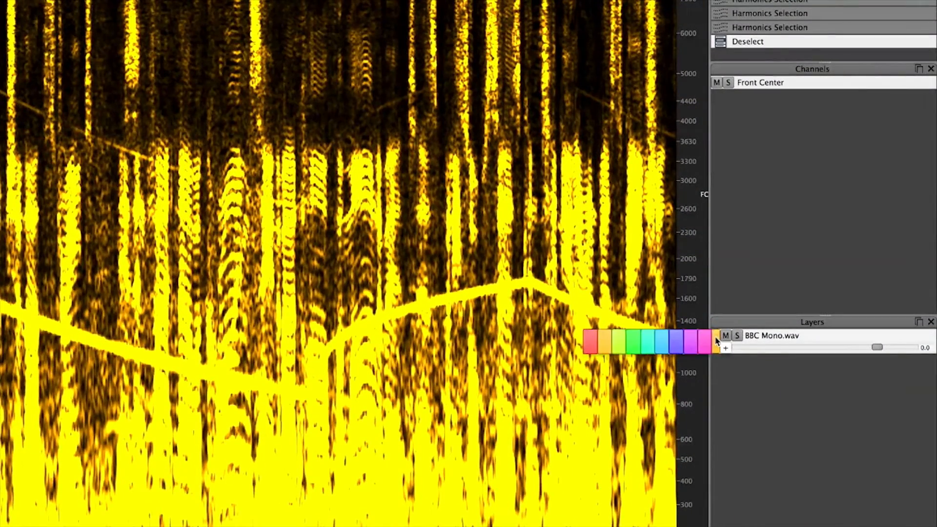
{"action": "left_click", "coordinate": [674, 341]}
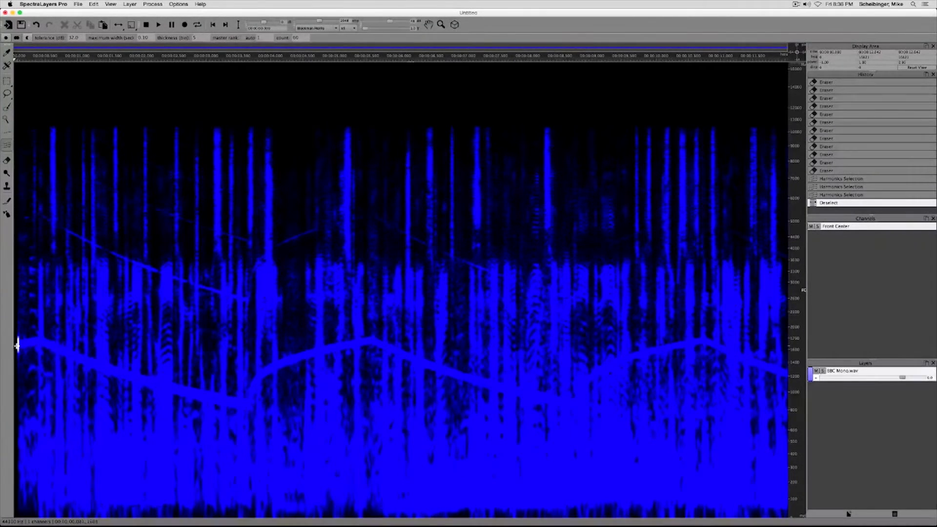
- Select the bright sweeping tone together with its overtones across the entire recording using Harmonics Selection
{"action": "left_click", "coordinate": [18, 345]}
{"action": "mouse_move", "coordinate": [19, 344]}
{"action": "left_mouse_down"}
{"action": "mouse_move", "coordinate": [250, 402]}
{"action": "mouse_move", "coordinate": [269, 375]}
{"action": "mouse_move", "coordinate": [298, 358]}
{"action": "mouse_move", "coordinate": [378, 340]}
{"action": "mouse_move", "coordinate": [546, 399]}
{"action": "mouse_move", "coordinate": [581, 390]}
{"action": "mouse_move", "coordinate": [628, 353]}
{"action": "mouse_move", "coordinate": [705, 336]}
{"action": "mouse_move", "coordinate": [741, 362]}
{"action": "mouse_move", "coordinate": [792, 374]}
{"action": "left_mouse_up"}
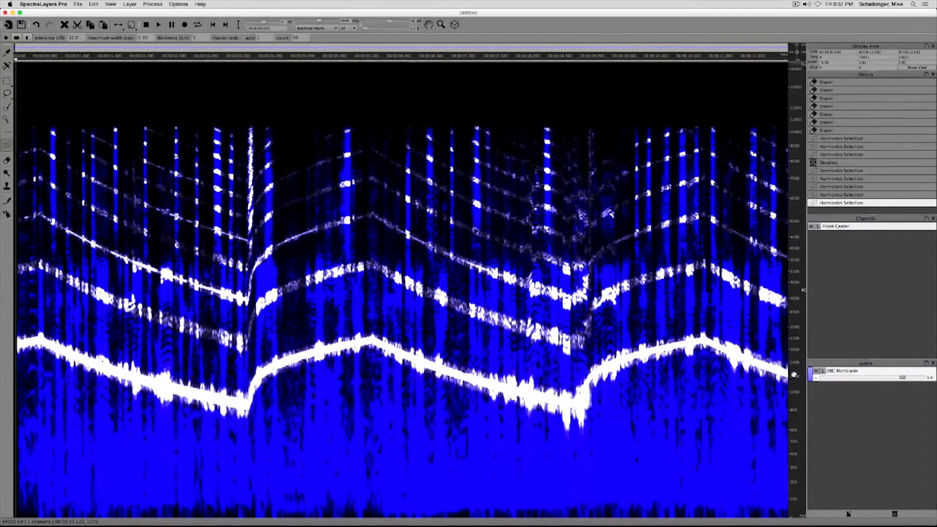
- Copy the selected harmonics and paste them into a new layer
{"action": "key", "text": "super+c"}
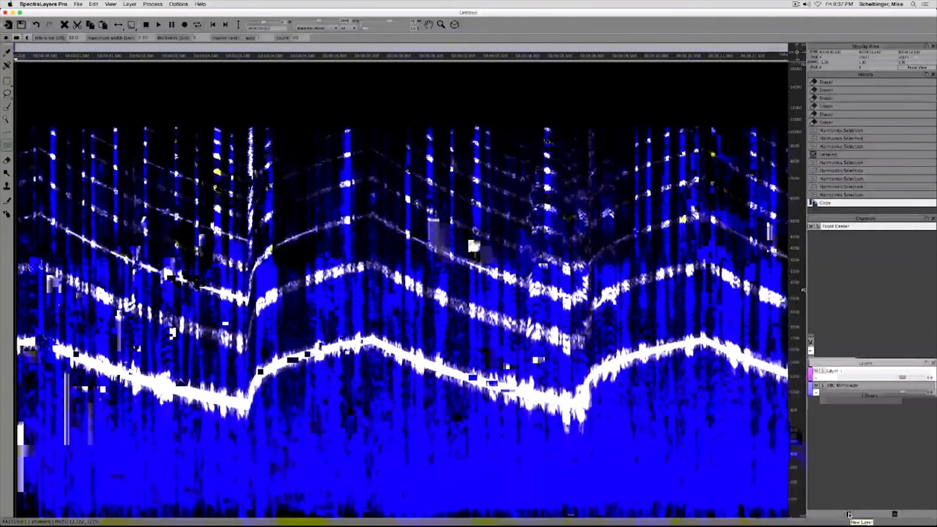
{"action": "left_click", "coordinate": [847, 505]}
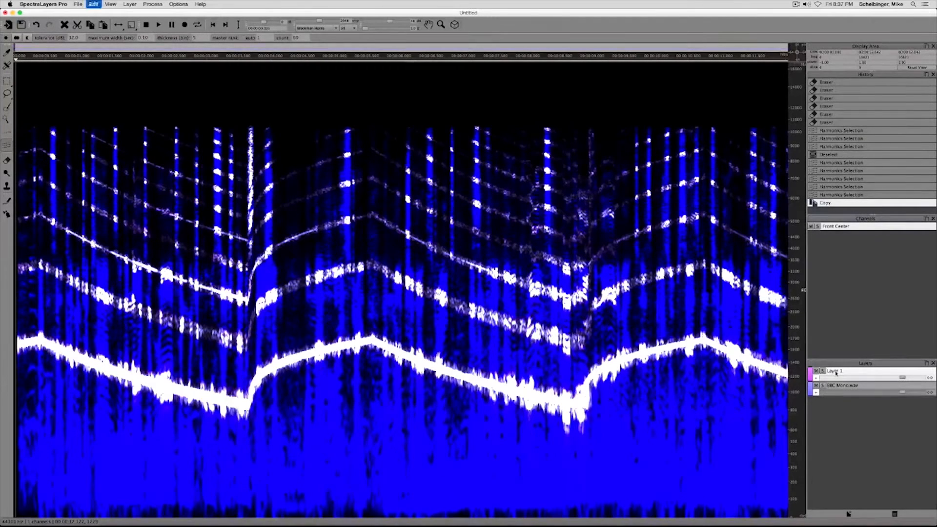
{"action": "key", "text": "super+v"}
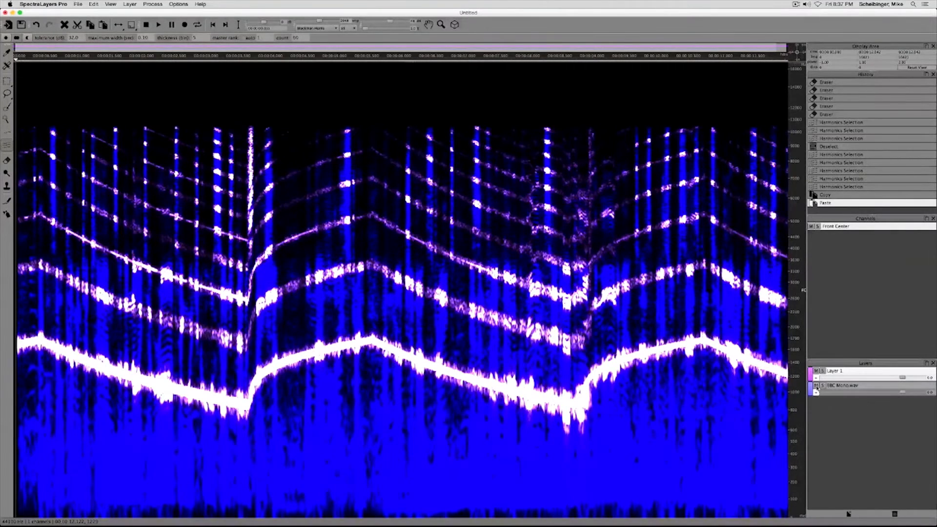
- Mute the BBC Mono.wav layer and change Layer 1's color to yellow-orange
{"action": "left_click", "coordinate": [815, 385]}
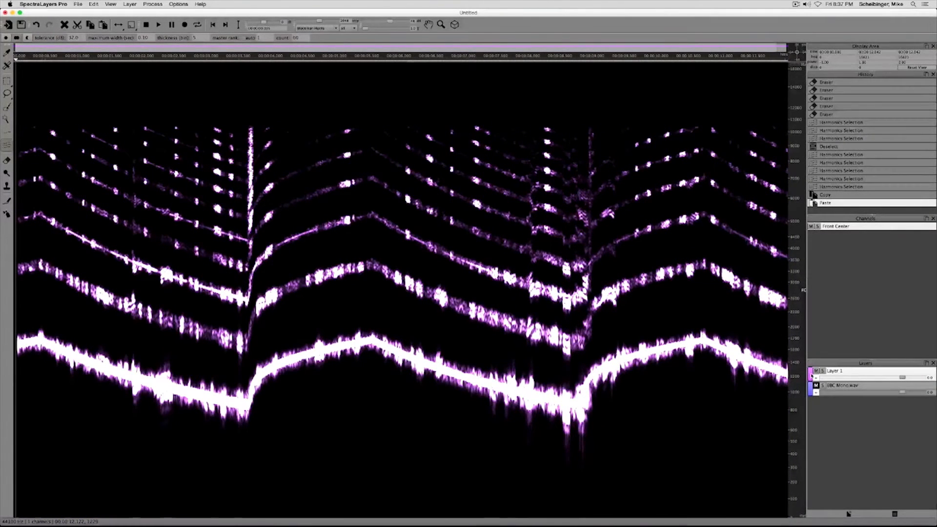
{"action": "left_click", "coordinate": [810, 374]}
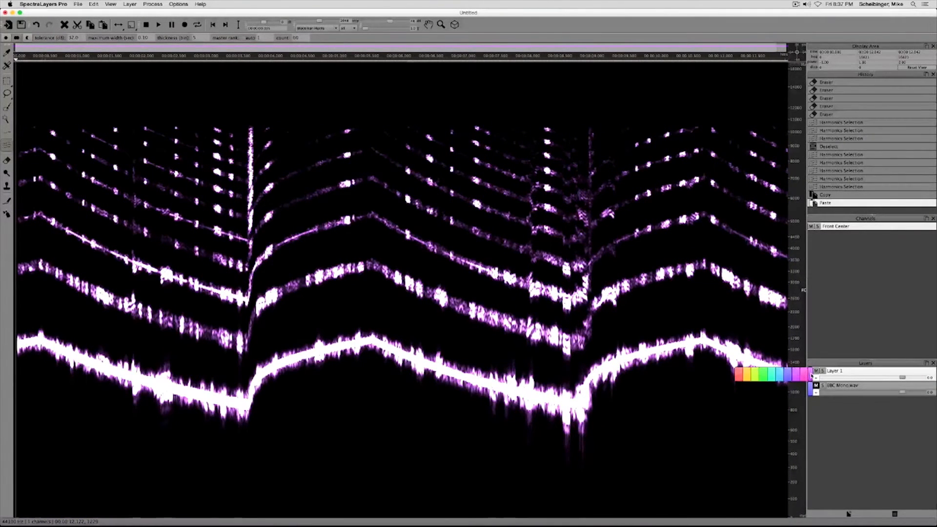
{"action": "left_click", "coordinate": [754, 375]}
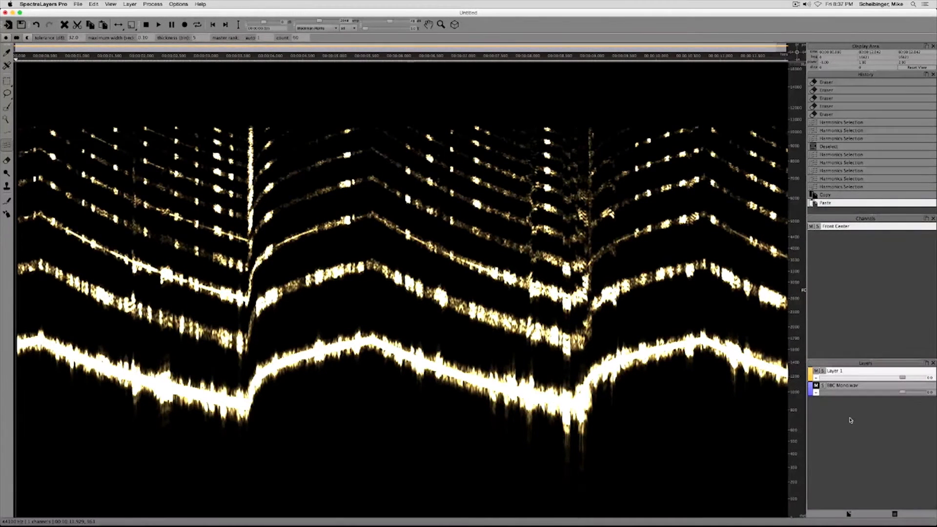
- Clear the selection and erase the stray noise beneath the sweeping tone's first descent on Layer 1
{"action": "key", "text": "super+d"}
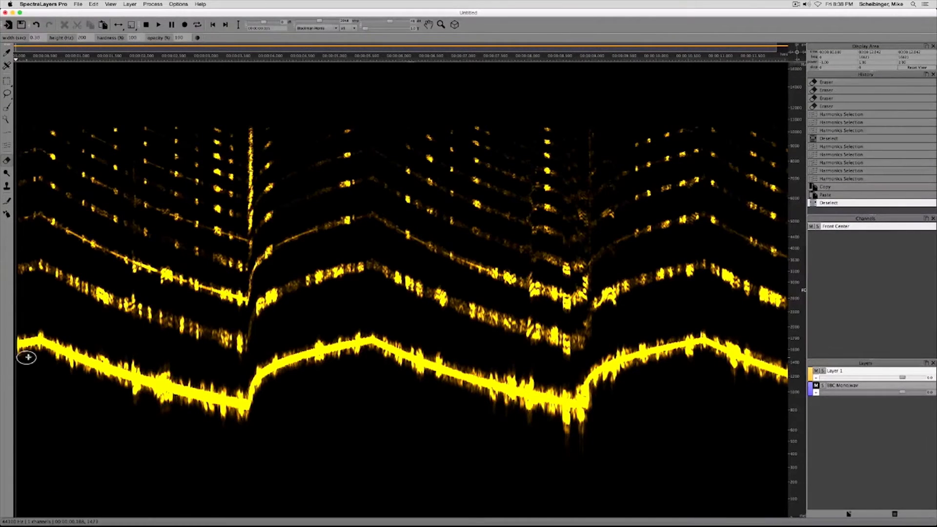
{"action": "mouse_move", "coordinate": [72, 369]}
{"action": "left_mouse_down"}
{"action": "mouse_move", "coordinate": [169, 404]}
{"action": "mouse_move", "coordinate": [125, 399]}
{"action": "left_mouse_up"}
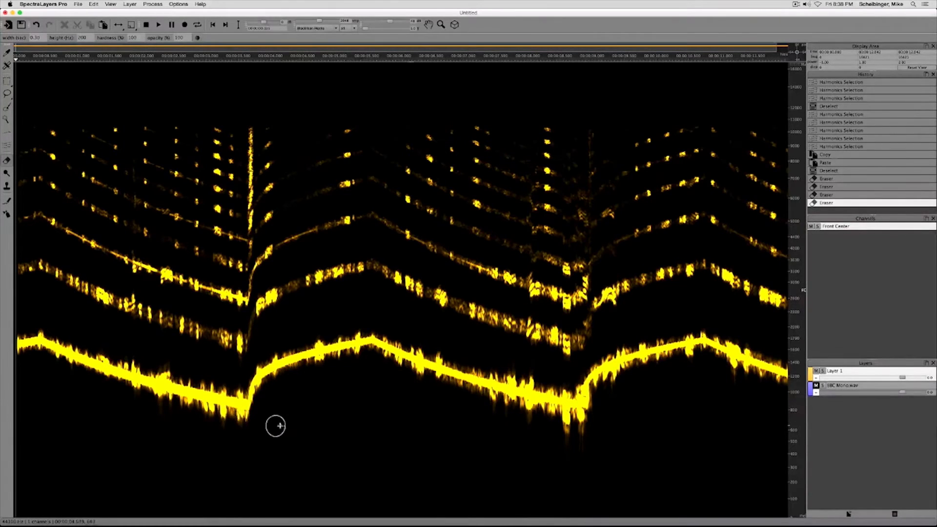
{"action": "left_click_drag", "start_coordinate": [276, 426], "coordinate": [288, 429]}
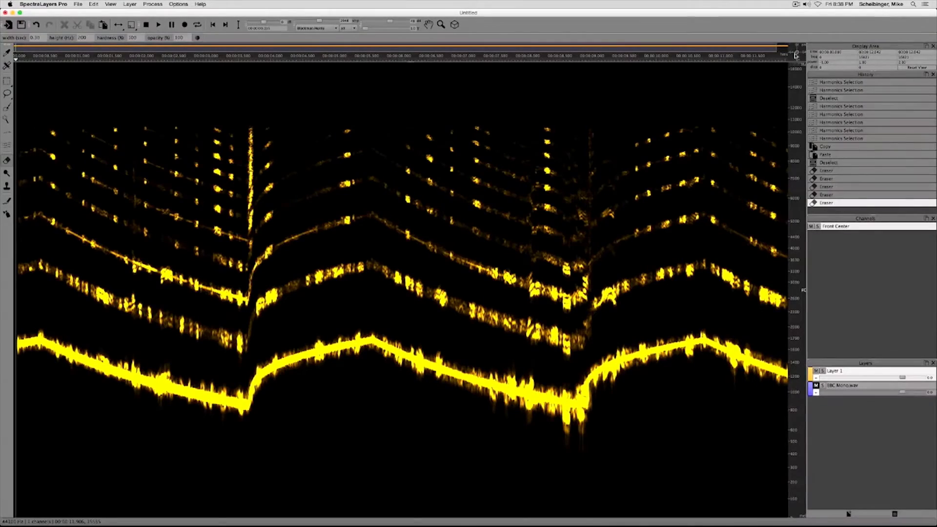
- Tilt the spectrogram into a 3D view and erase the stray peaks between the overtones at about 2.5 to 3 seconds
{"action": "left_click_drag", "start_coordinate": [795, 55], "coordinate": [823, 38]}
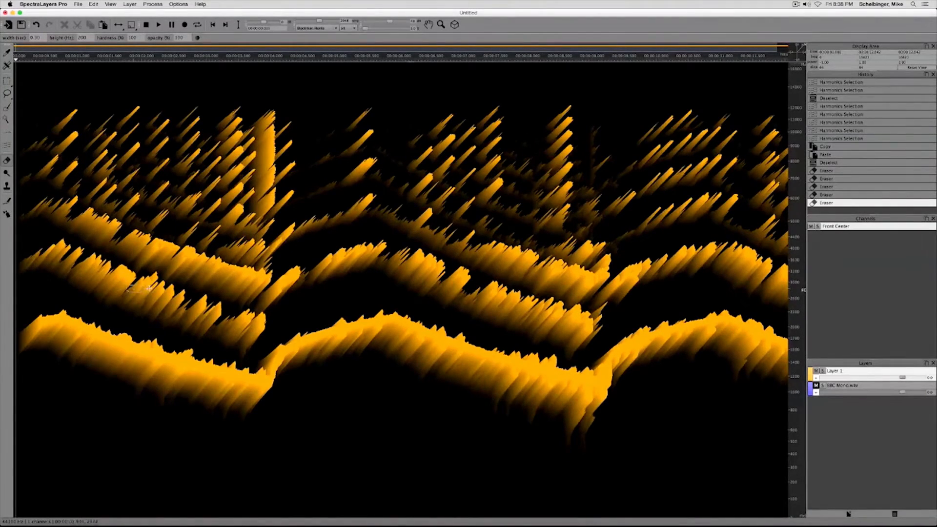
{"action": "scroll", "coordinate": [149, 287], "scroll_direction": "up", "scroll_amount": 10}
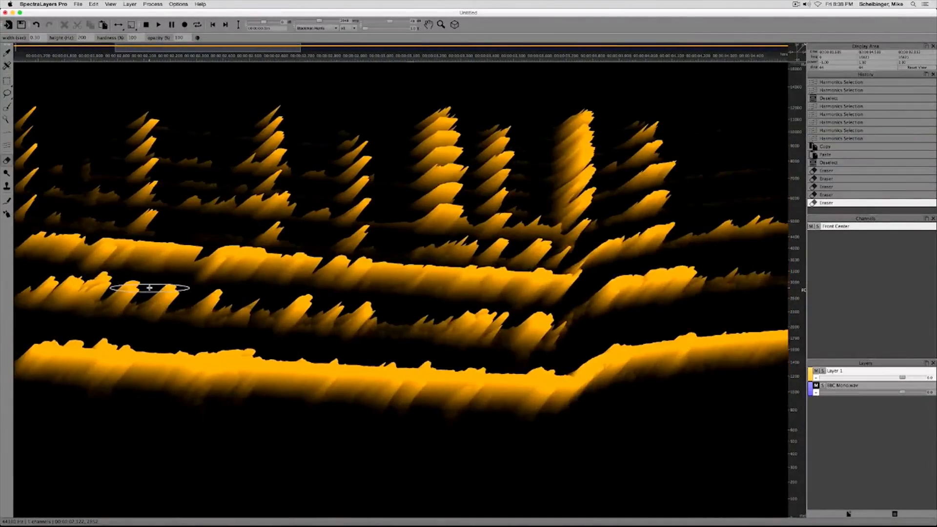
{"action": "scroll", "coordinate": [149, 287], "scroll_direction": "up", "scroll_amount": 4}
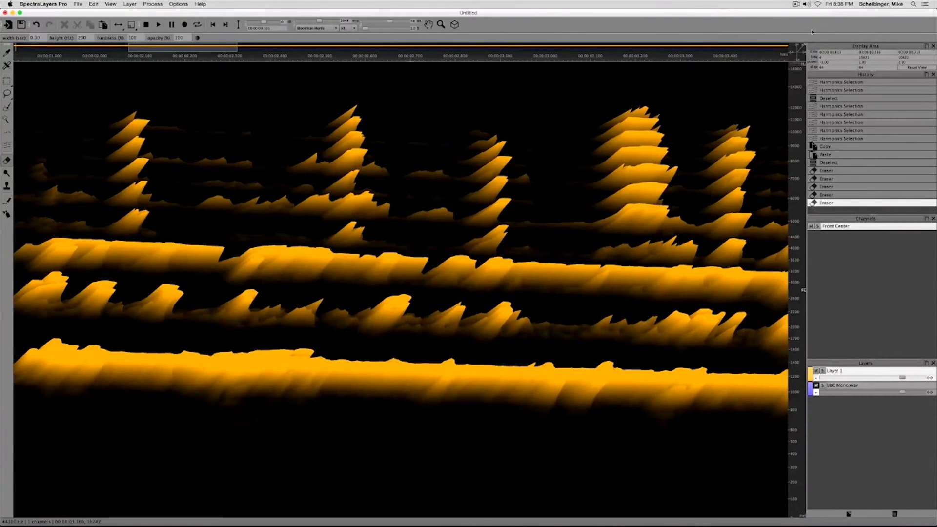
{"action": "mouse_move", "coordinate": [805, 45]}
{"action": "left_mouse_down"}
{"action": "mouse_move", "coordinate": [800, 63]}
{"action": "mouse_move", "coordinate": [804, 47]}
{"action": "left_mouse_up"}
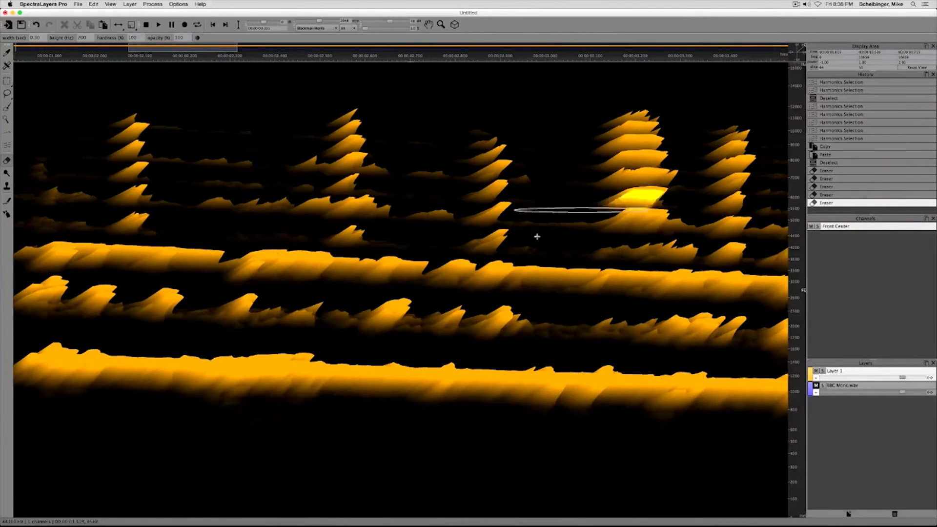
{"action": "left_click", "coordinate": [503, 234]}
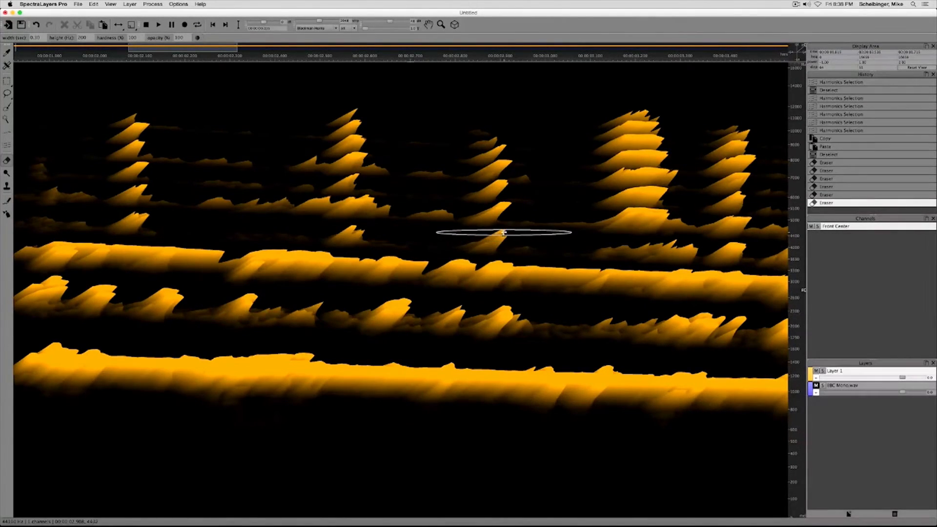
{"action": "left_click", "coordinate": [503, 243]}
{"action": "left_click", "coordinate": [504, 243]}
{"action": "left_click", "coordinate": [503, 239]}
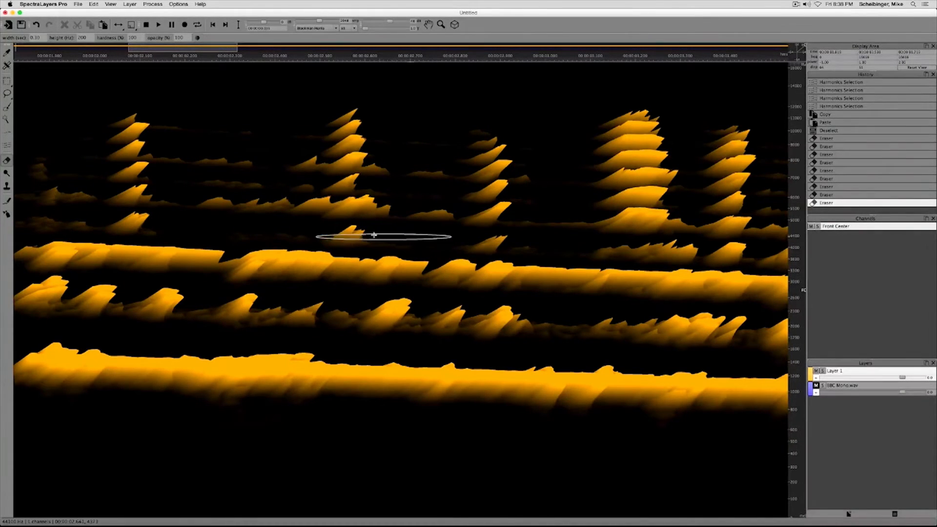
{"action": "left_click", "coordinate": [346, 236]}
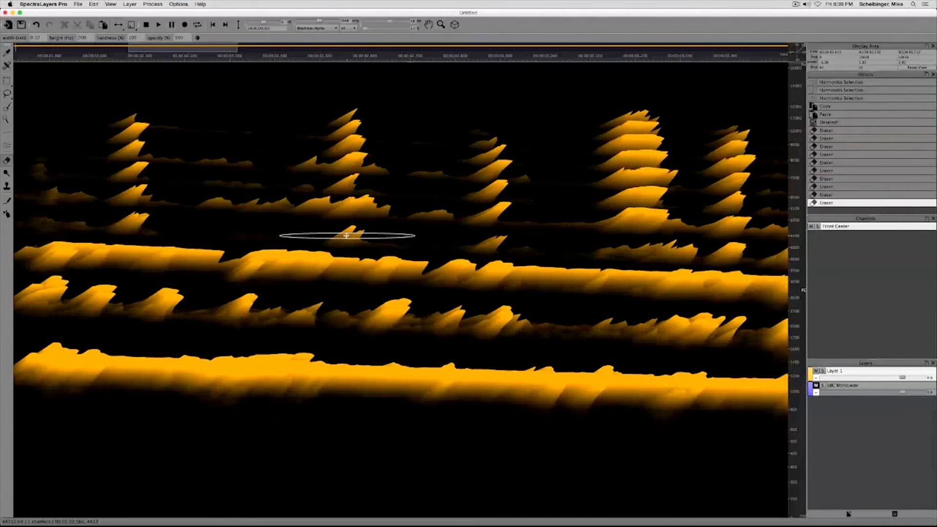
- Return the spectrogram to the flat view and erase the stray noise beneath the tone's second dip on Layer 1
{"action": "scroll", "coordinate": [346, 235], "scroll_direction": "down", "scroll_amount": 5}
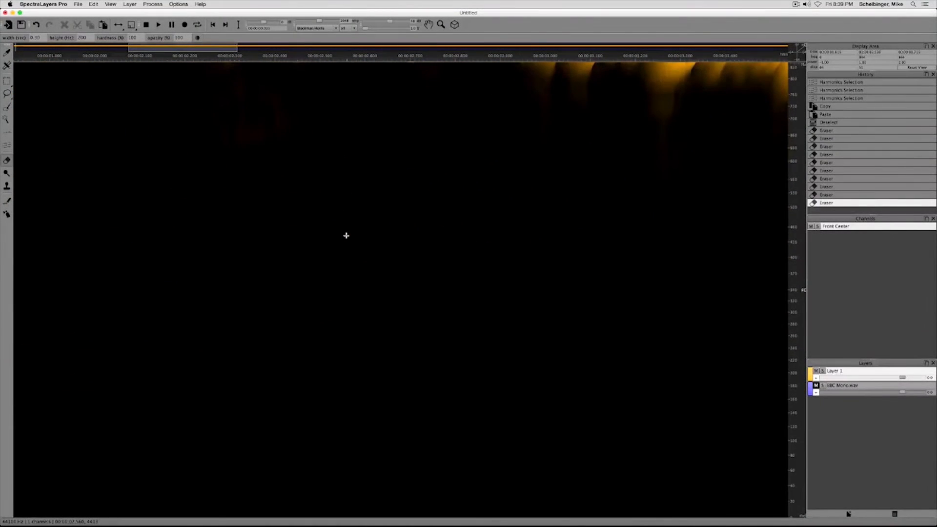
{"action": "scroll", "coordinate": [346, 235], "scroll_direction": "up", "scroll_amount": 5}
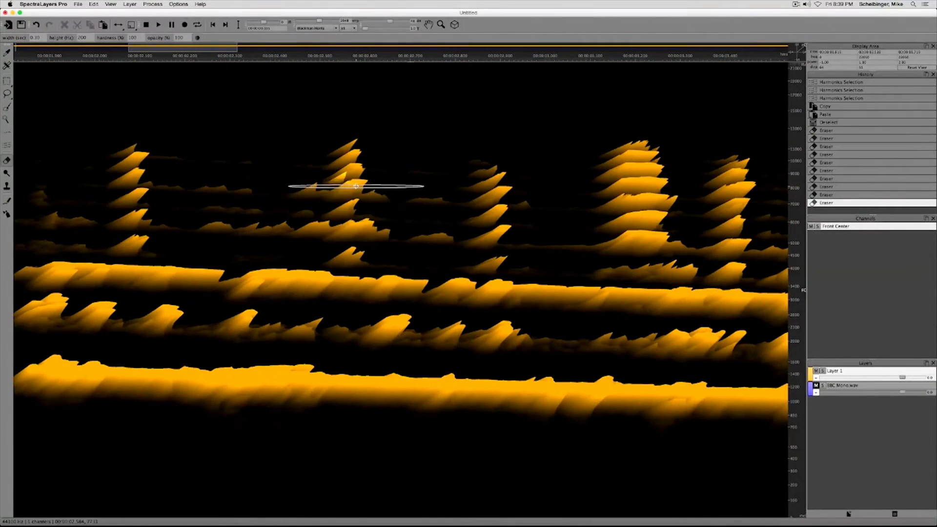
{"action": "scroll", "coordinate": [356, 186], "scroll_direction": "down", "scroll_amount": 2}
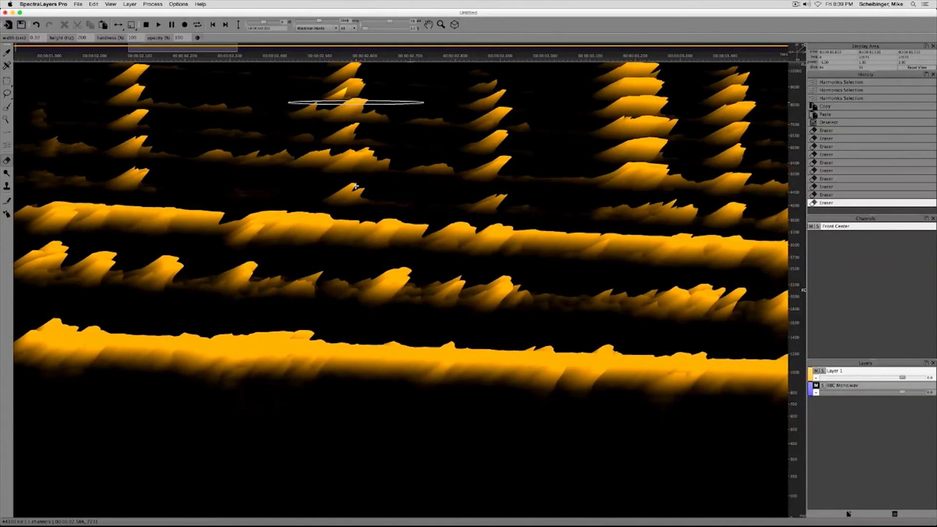
{"action": "scroll", "coordinate": [355, 186], "scroll_direction": "down", "scroll_amount": 5}
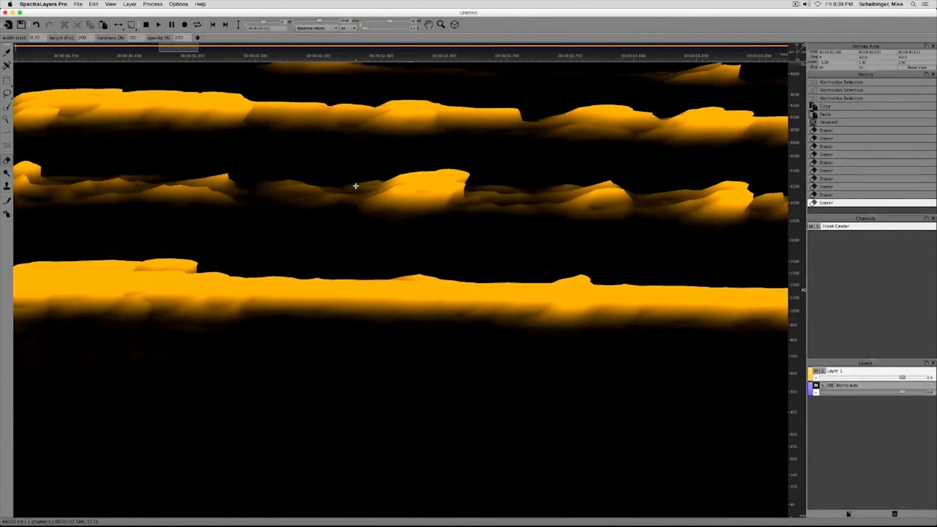
{"action": "scroll", "coordinate": [356, 186], "scroll_direction": "up", "scroll_amount": 6}
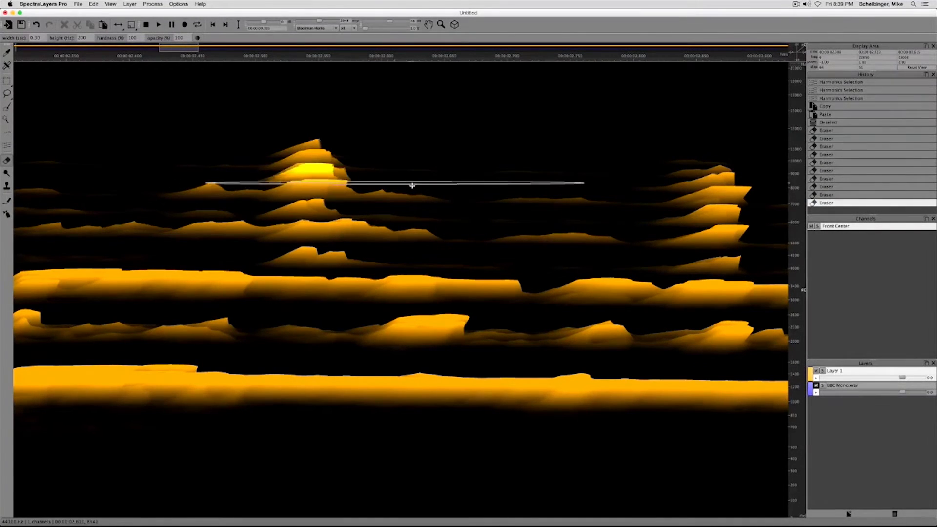
{"action": "scroll", "coordinate": [412, 184], "scroll_direction": "up", "scroll_amount": 5}
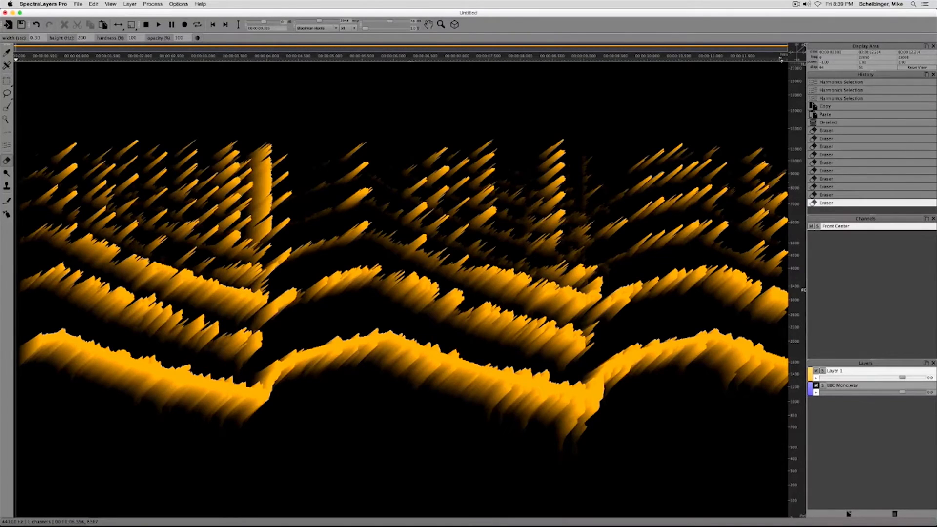
{"action": "left_click", "coordinate": [798, 51]}
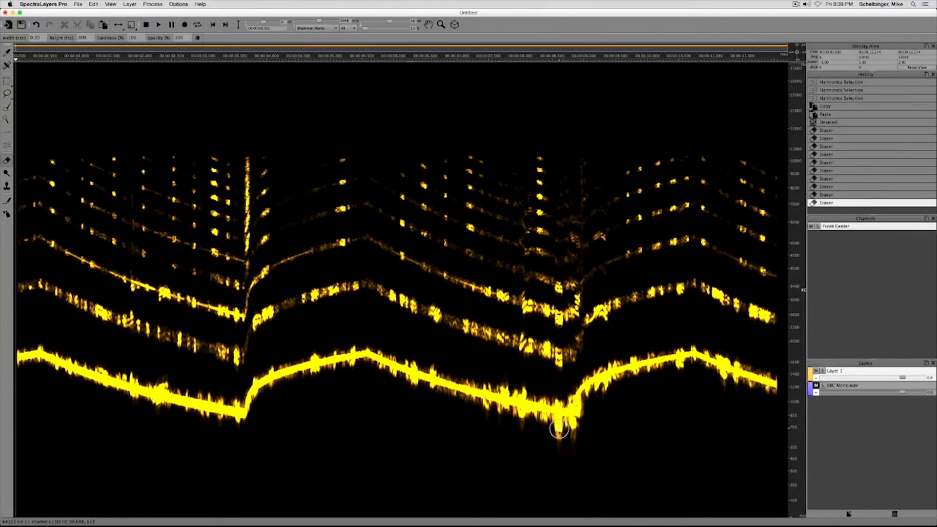
{"action": "mouse_move", "coordinate": [563, 430]}
{"action": "left_mouse_down"}
{"action": "mouse_move", "coordinate": [572, 433]}
{"action": "mouse_move", "coordinate": [566, 464]}
{"action": "mouse_move", "coordinate": [556, 438]}
{"action": "left_mouse_up"}
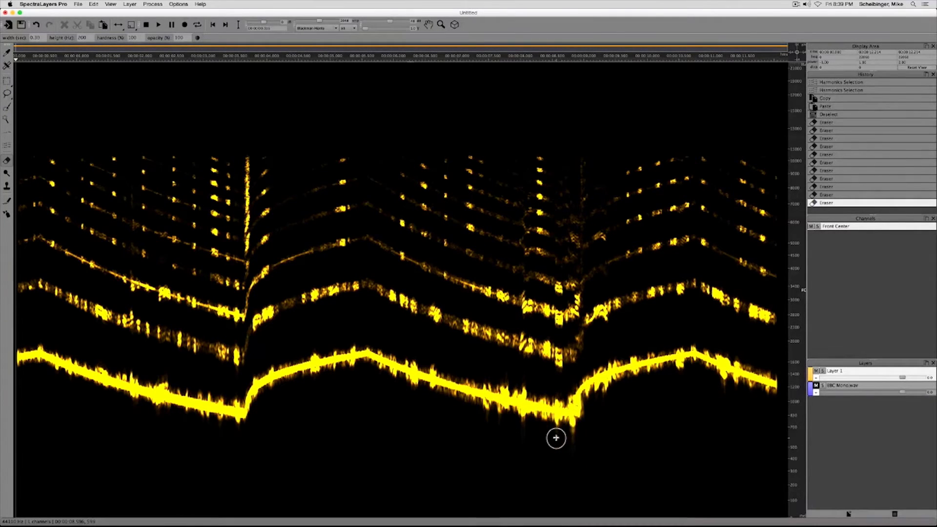
{"action": "left_click_drag", "start_coordinate": [577, 439], "coordinate": [576, 441]}
- Show only the BBC Mono.wav layer by muting Layer 1, and lower the spectrogram's display intensity
{"action": "left_click", "coordinate": [816, 386]}
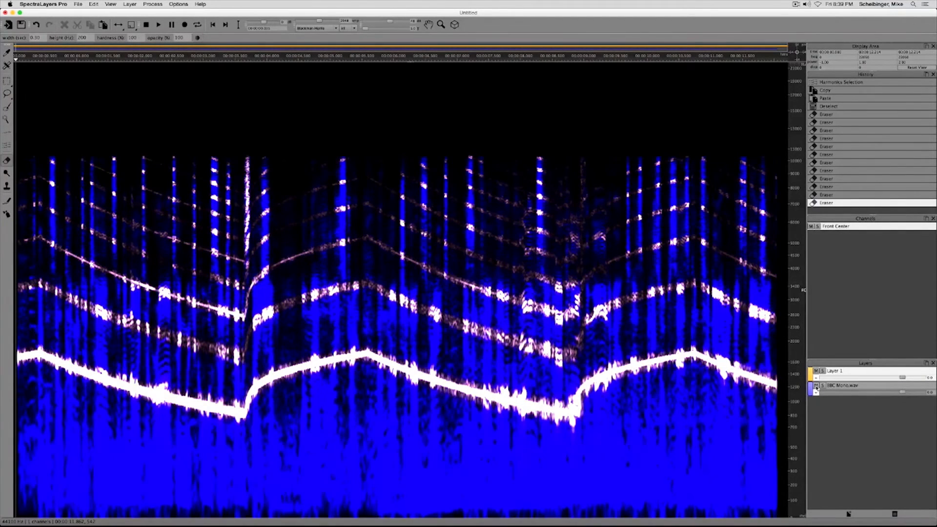
{"action": "left_click", "coordinate": [815, 385]}
{"action": "left_click", "coordinate": [815, 372]}
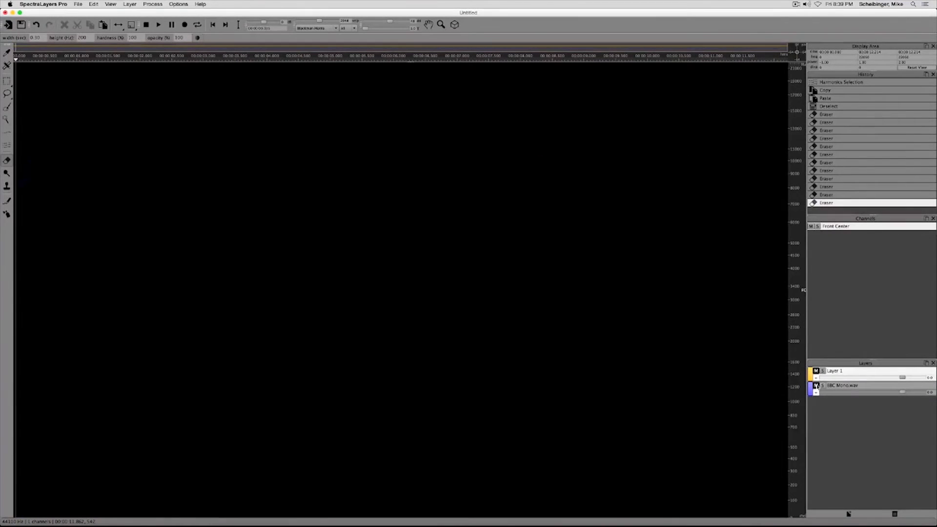
{"action": "left_click", "coordinate": [816, 385]}
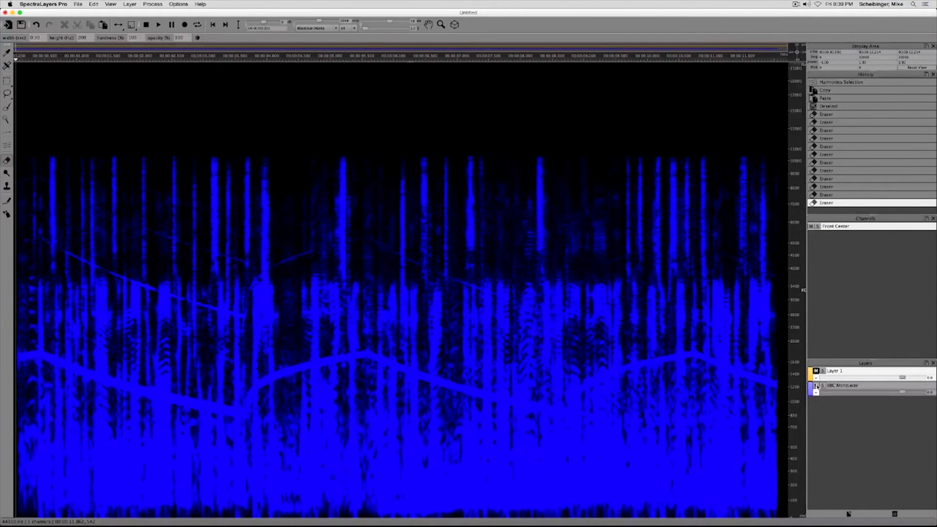
{"action": "left_click_drag", "start_coordinate": [390, 23], "coordinate": [381, 23]}
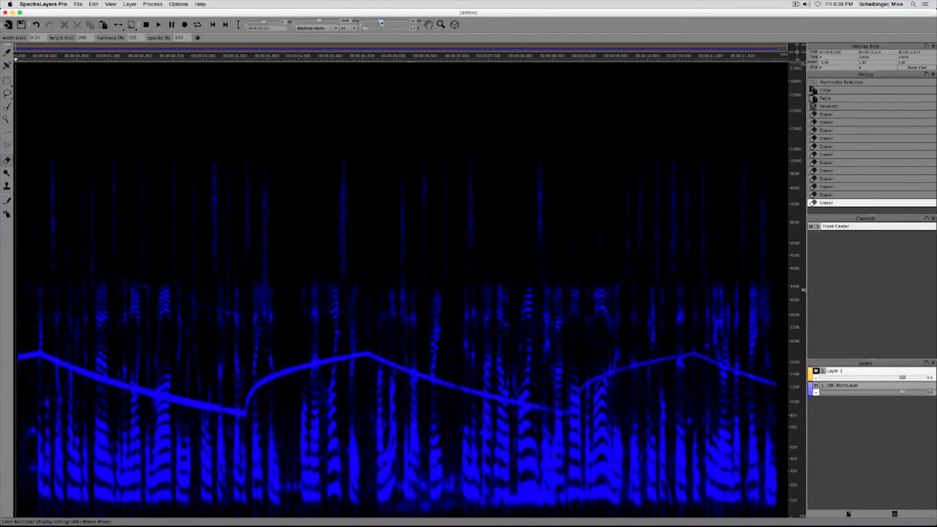
- Mute BBC Mono.wav, unmute Layer 1 and fine-tune the display intensity for the extracted tone
{"action": "left_click", "coordinate": [816, 386]}
{"action": "left_click", "coordinate": [817, 371]}
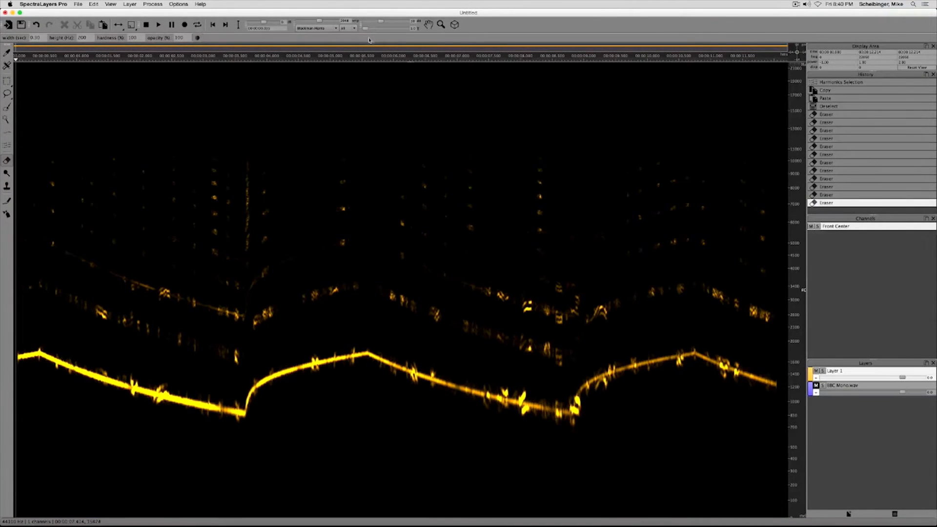
{"action": "left_click_drag", "start_coordinate": [381, 22], "coordinate": [382, 23]}
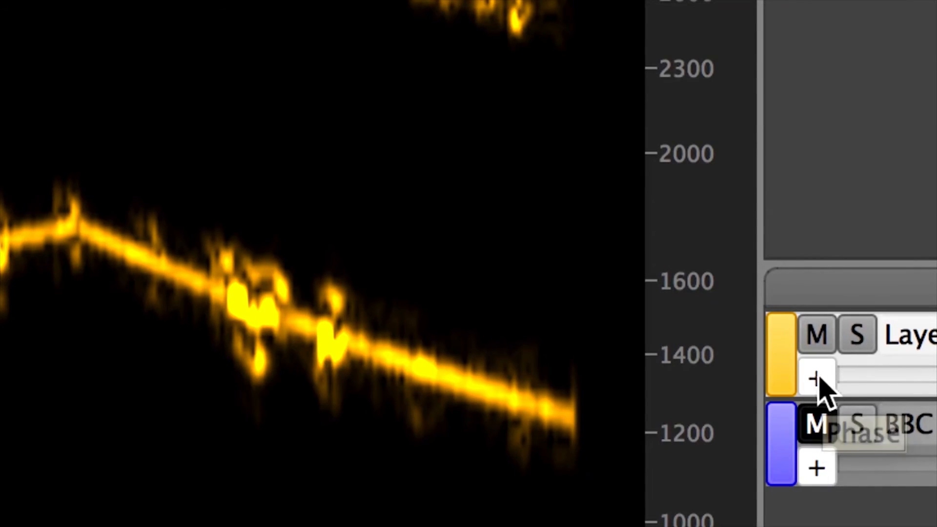
- Invert Layer 1's phase and unmute the BBC Mono.wav layer so both layers are active
{"action": "left_click", "coordinate": [819, 379]}
{"action": "left_click", "coordinate": [816, 379]}
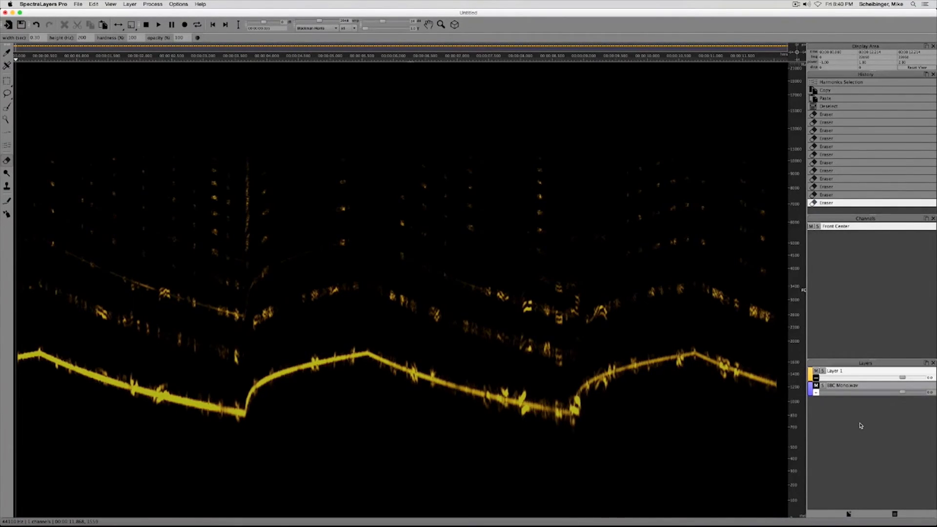
{"action": "left_click", "coordinate": [816, 386]}
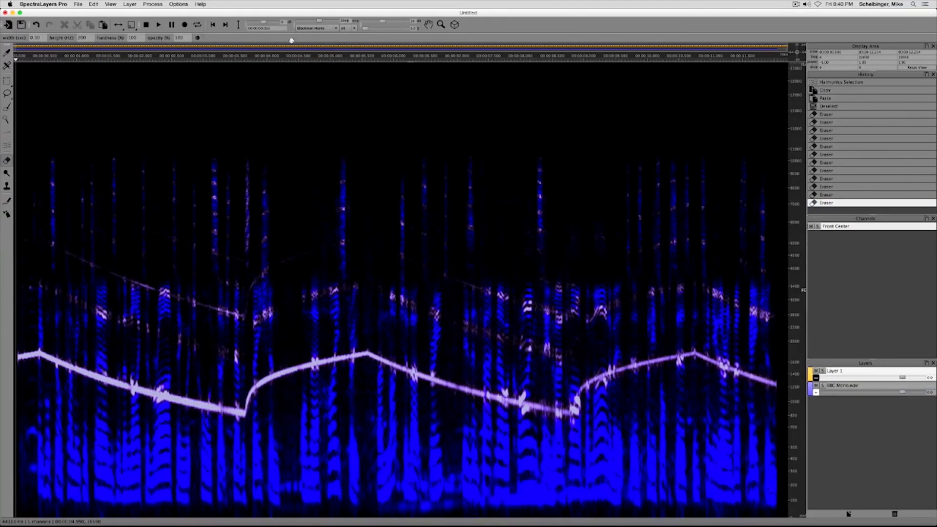
- Play both layers from the start, muting and unmuting Layer 1 to compare the sound with and without cancellation
{"action": "left_click", "coordinate": [211, 25]}
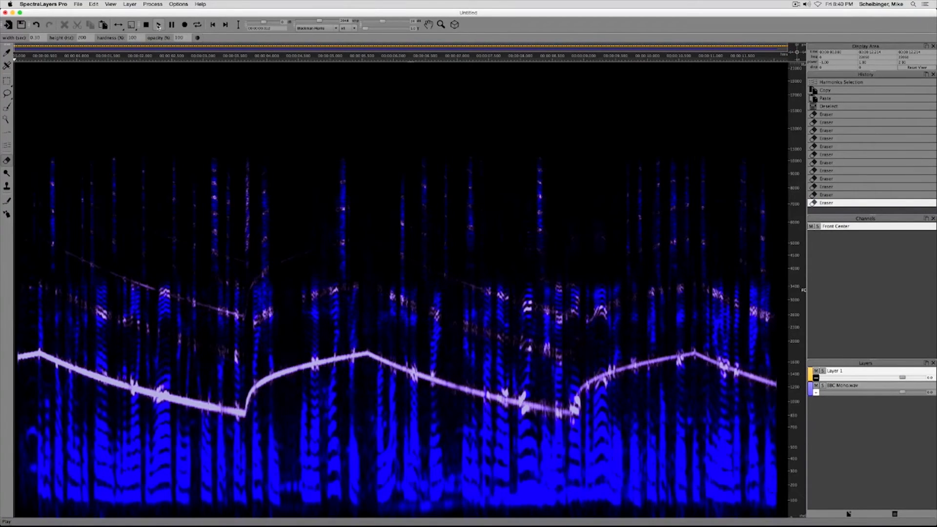
{"action": "left_click", "coordinate": [158, 25]}
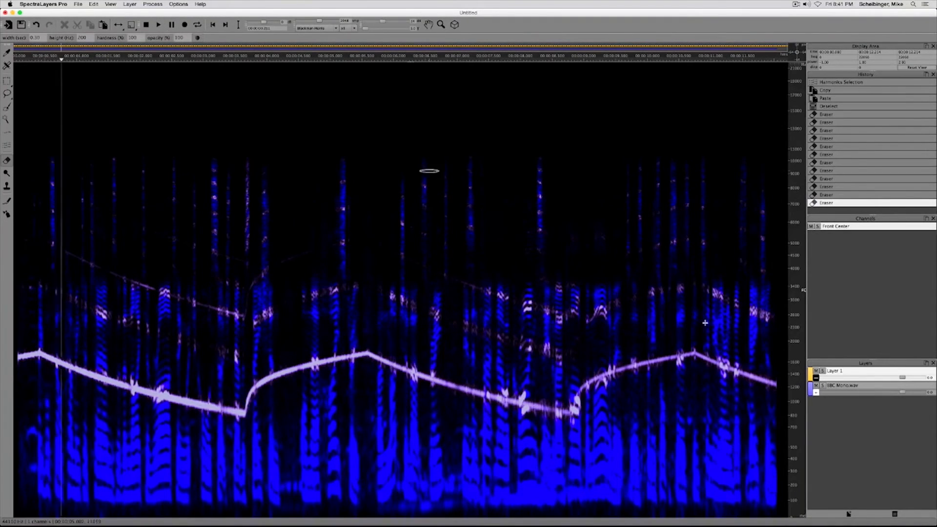
{"action": "left_click", "coordinate": [816, 371]}
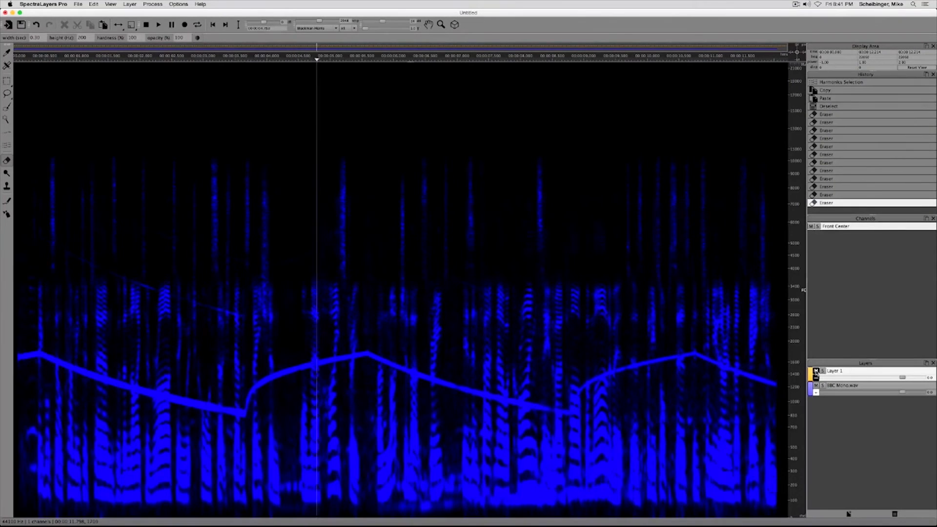
{"action": "left_click", "coordinate": [815, 371]}
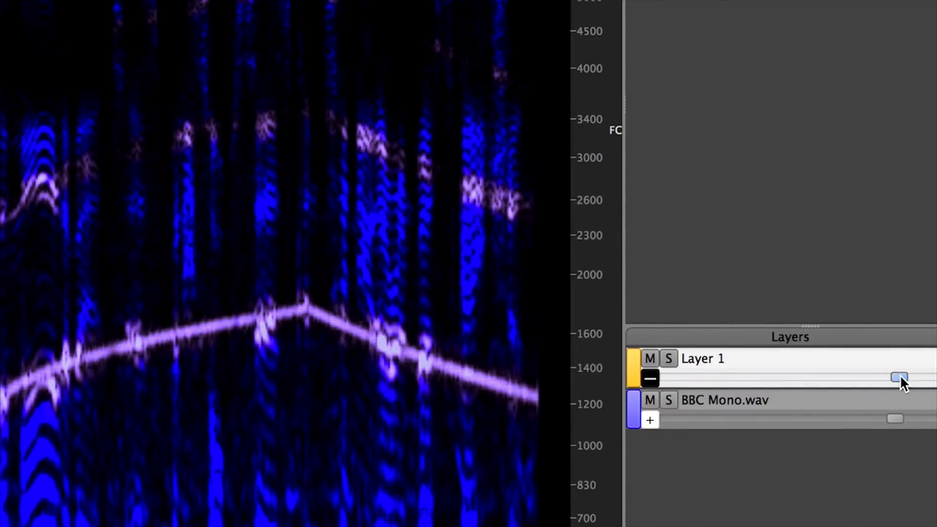
- Raise Layer 1's gain slightly and play the recording again from the start
{"action": "left_click_drag", "start_coordinate": [903, 377], "coordinate": [906, 379]}
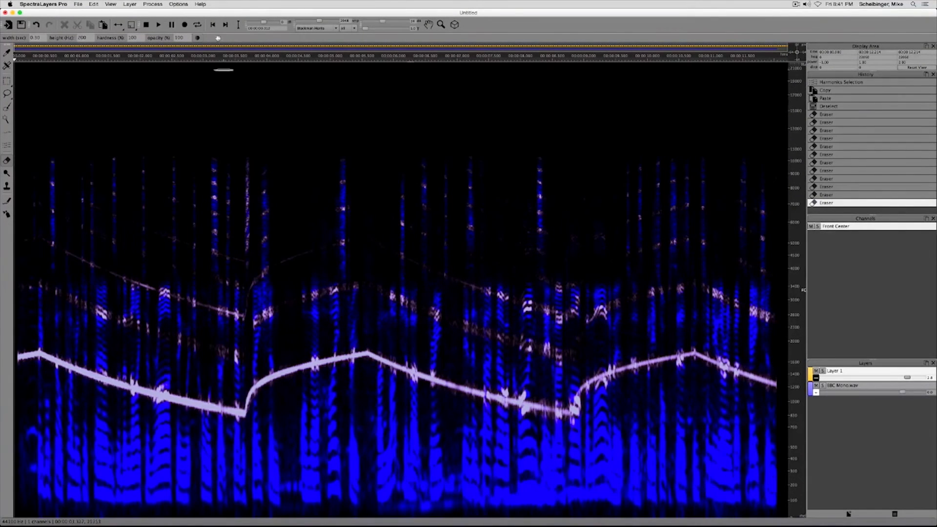
{"action": "left_click", "coordinate": [213, 24]}
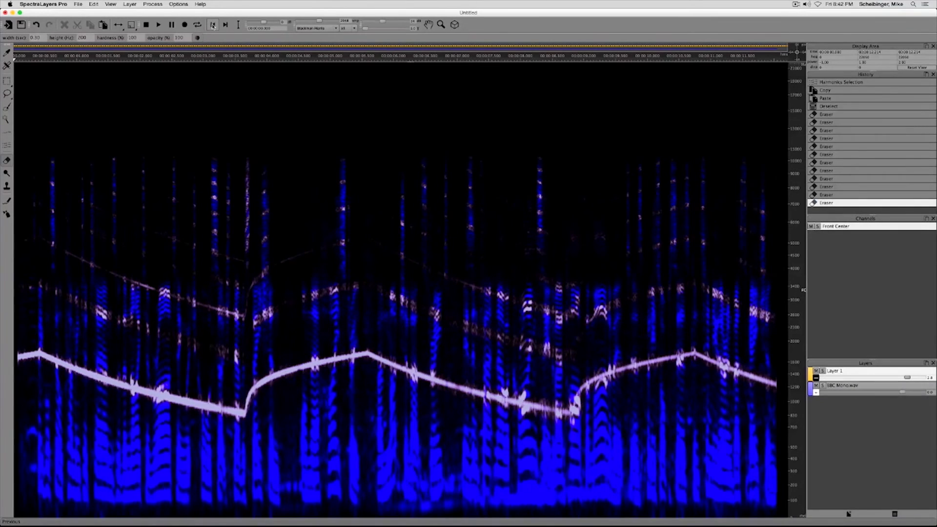
{"action": "left_click", "coordinate": [158, 25]}
{"action": "left_click_drag", "start_coordinate": [798, 52], "coordinate": [800, 57]}
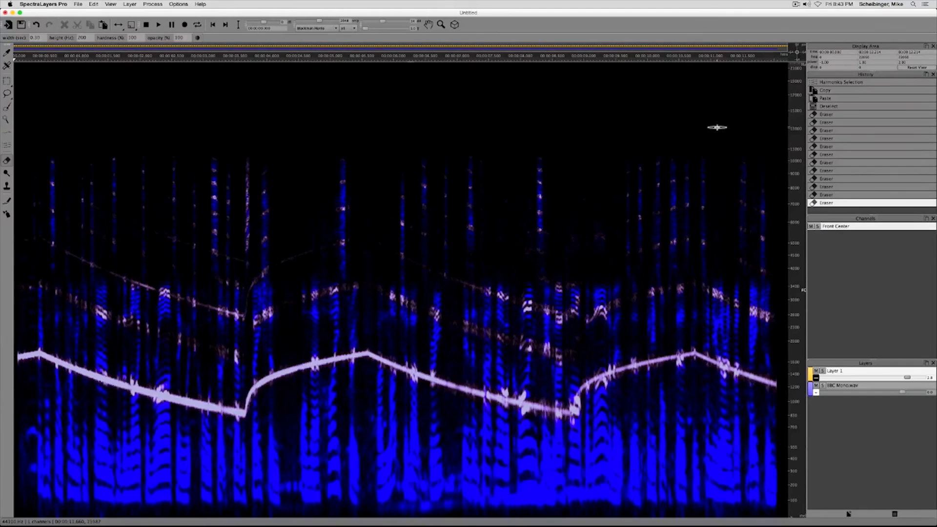